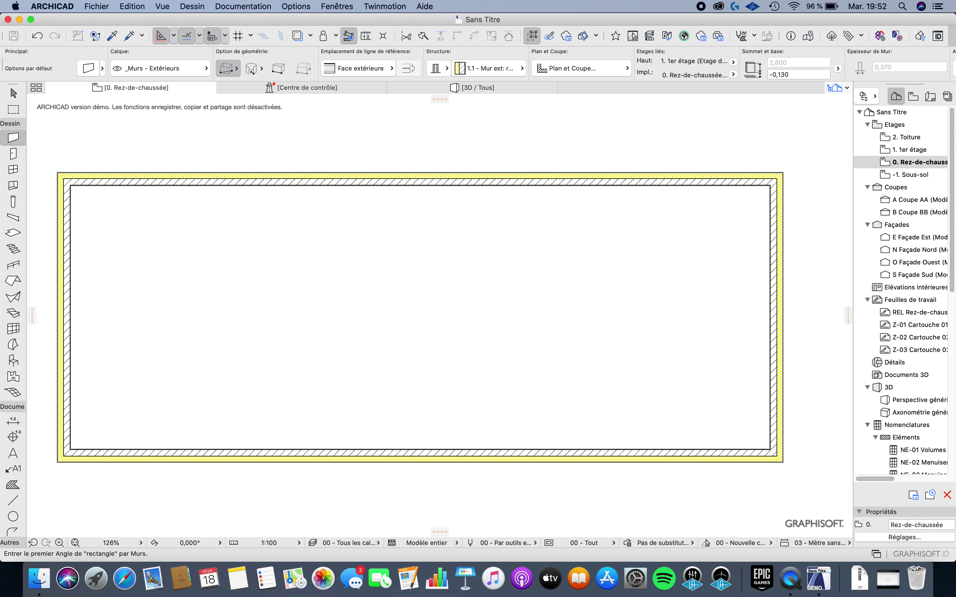
Step: Leave the Wall tool and select the exterior wall on the left side of the ground-floor plan
key("Escape")
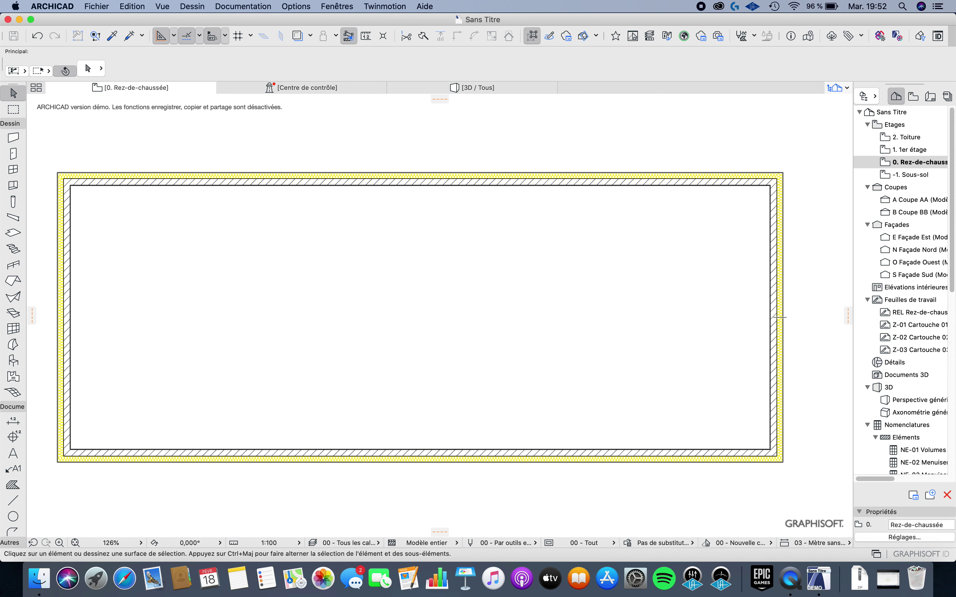
scroll(51, 178, "up", 10)
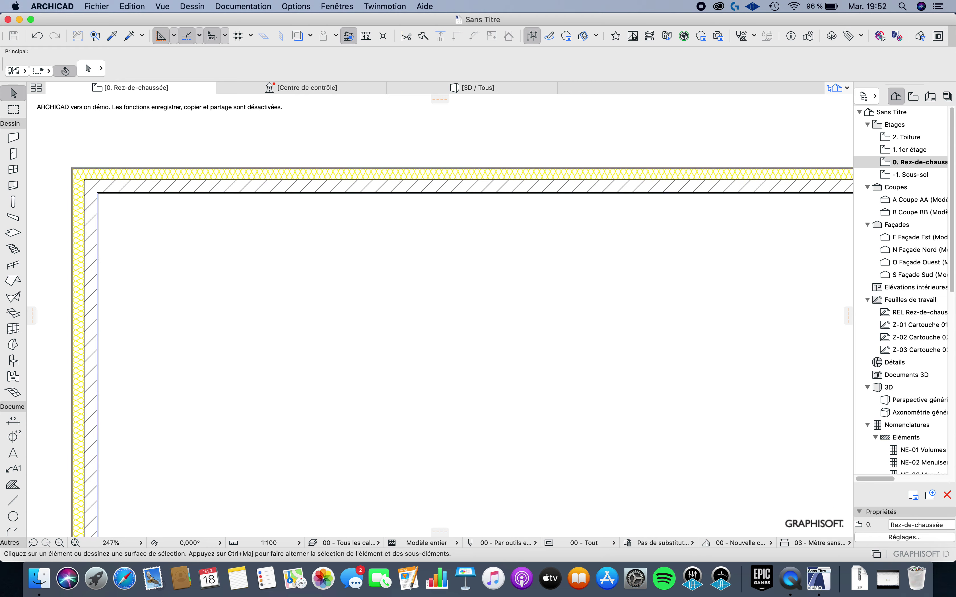
scroll(120, 157, "down", 2)
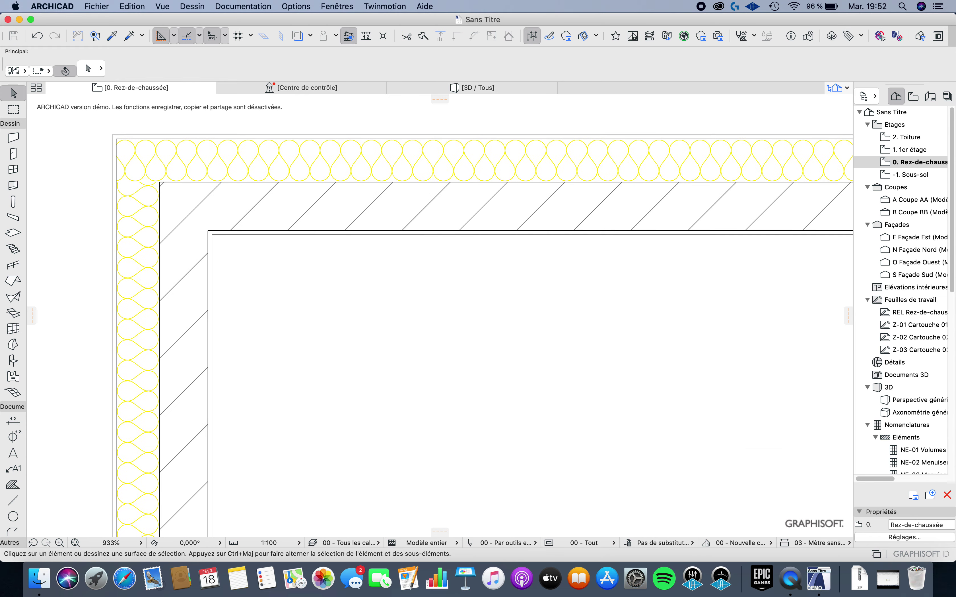
key("super+apostrophe")
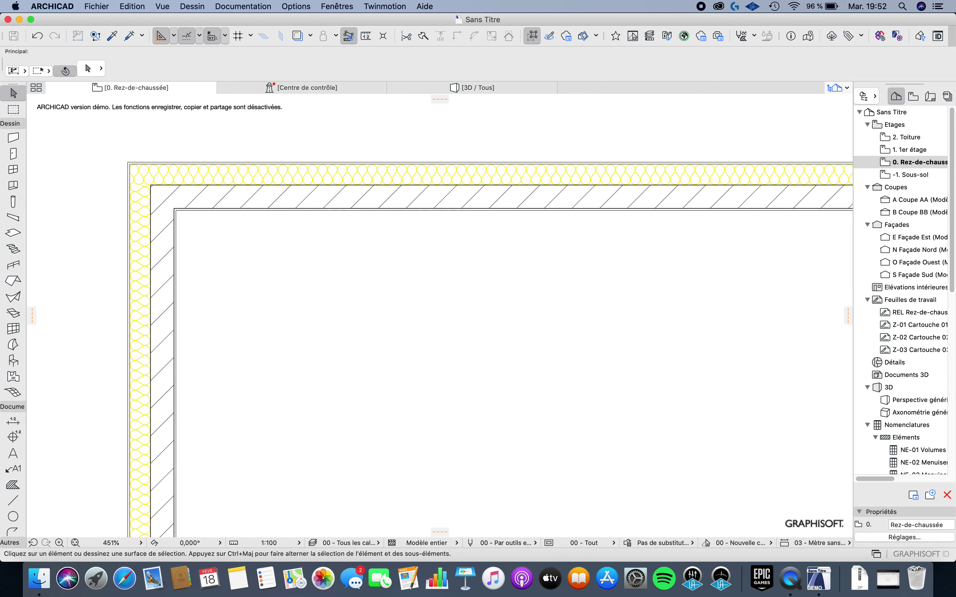
scroll(439, 296, "up", 3)
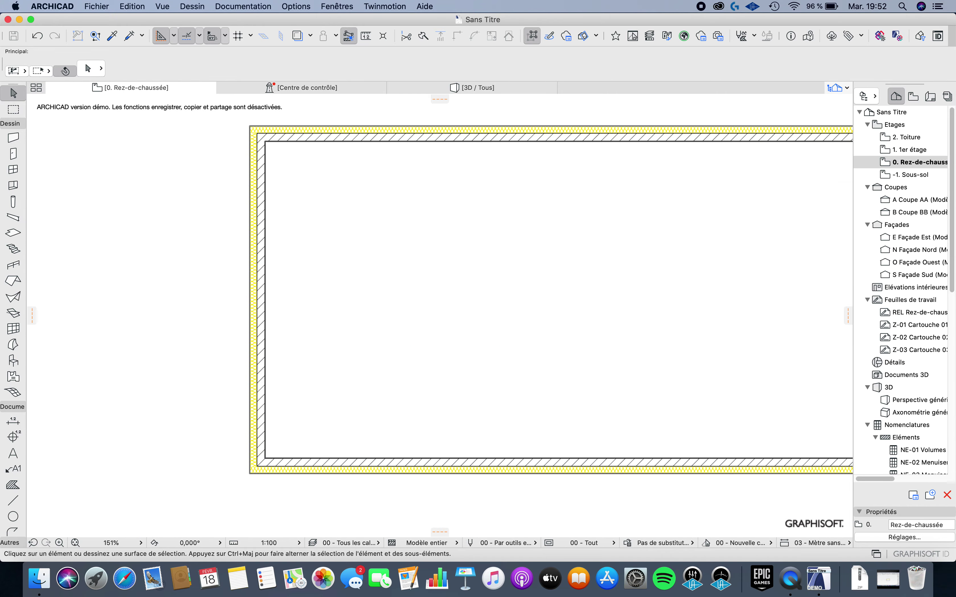
scroll(286, 189, "up", 5)
scroll(445, 318, "up", 3)
key("super+a")
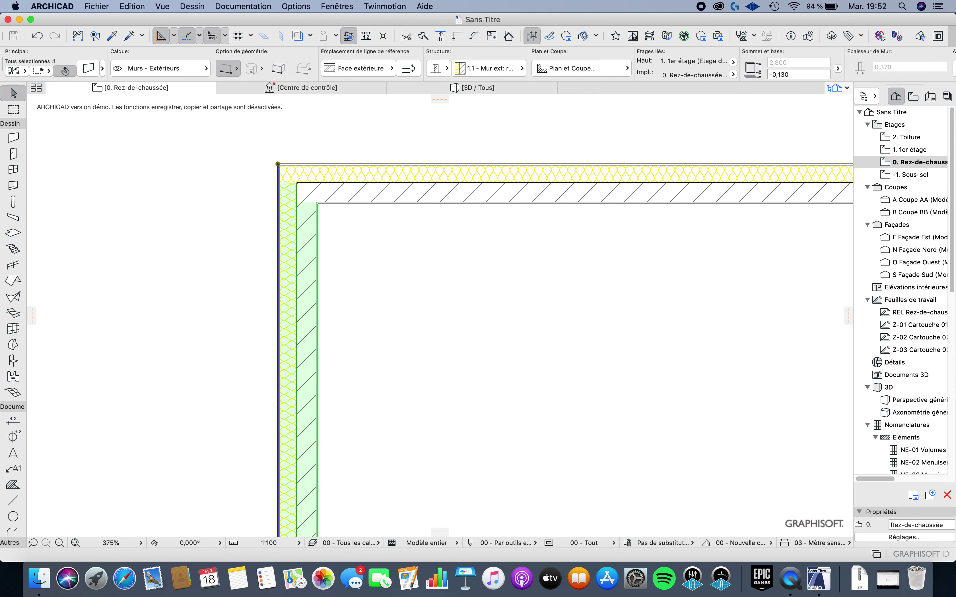
Step: Examine the layered make-up of the selected exterior wall around the upper-left corner of the plan
scroll(439, 297, "down", 6)
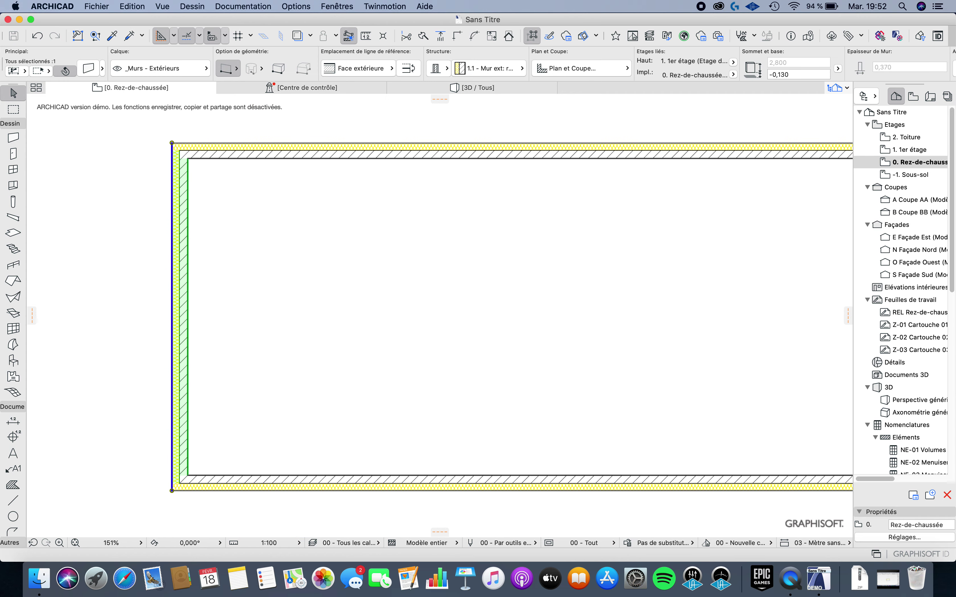
scroll(465, 283, "right", 3)
scroll(466, 327, "up", 5)
scroll(466, 326, "left", 5)
scroll(466, 327, "right", 2)
scroll(466, 326, "up", 1)
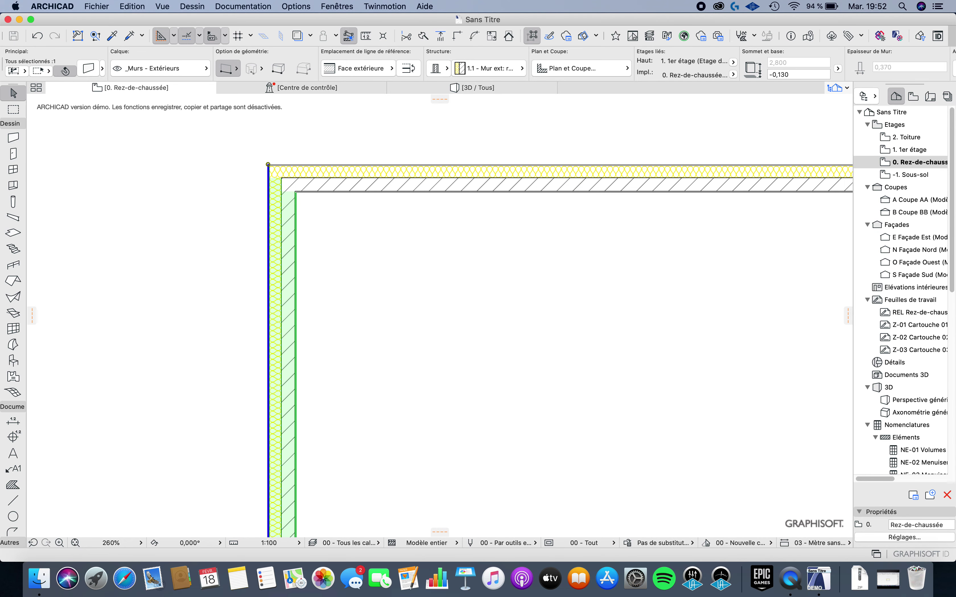
scroll(466, 327, "left", 2)
scroll(466, 327, "up", 2)
scroll(466, 327, "down", 2)
scroll(466, 327, "up", 2)
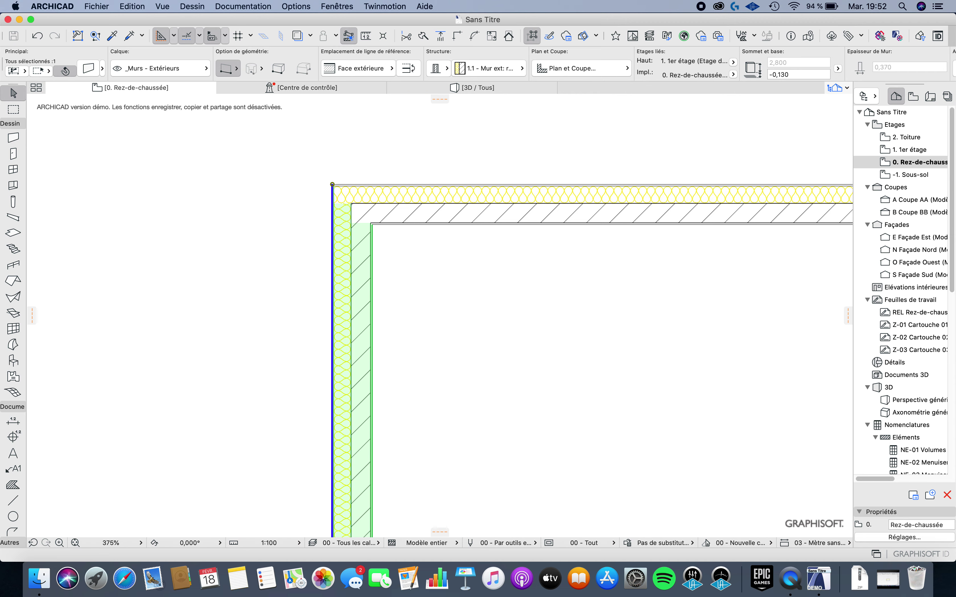
Step: Open the composite structures settings and load the composite "1.1 - Mur ext: revêt ext + isol ext + maçonnerie + enduit"
left_click(297, 7)
mouse_move(310, 20)
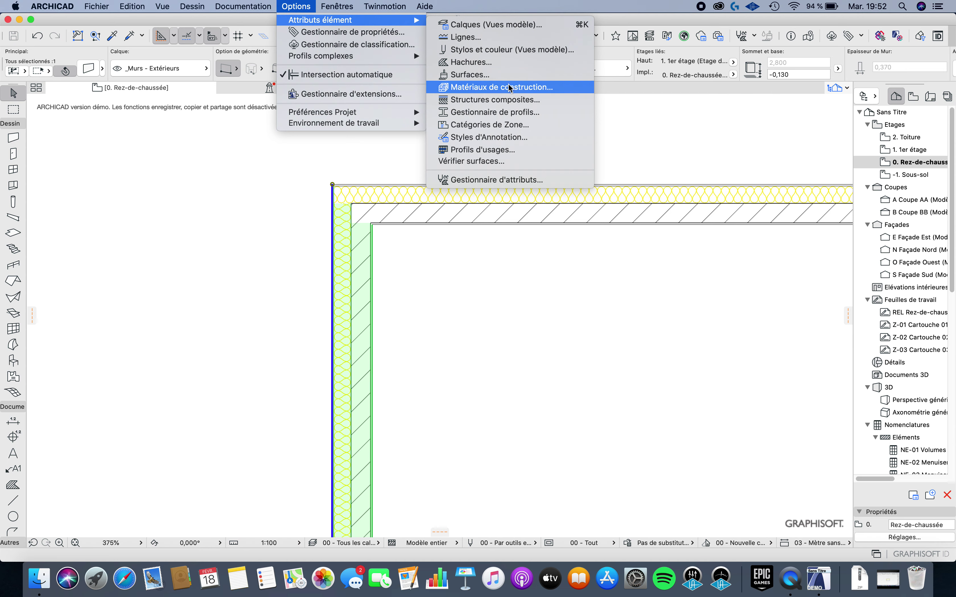
left_click(511, 100)
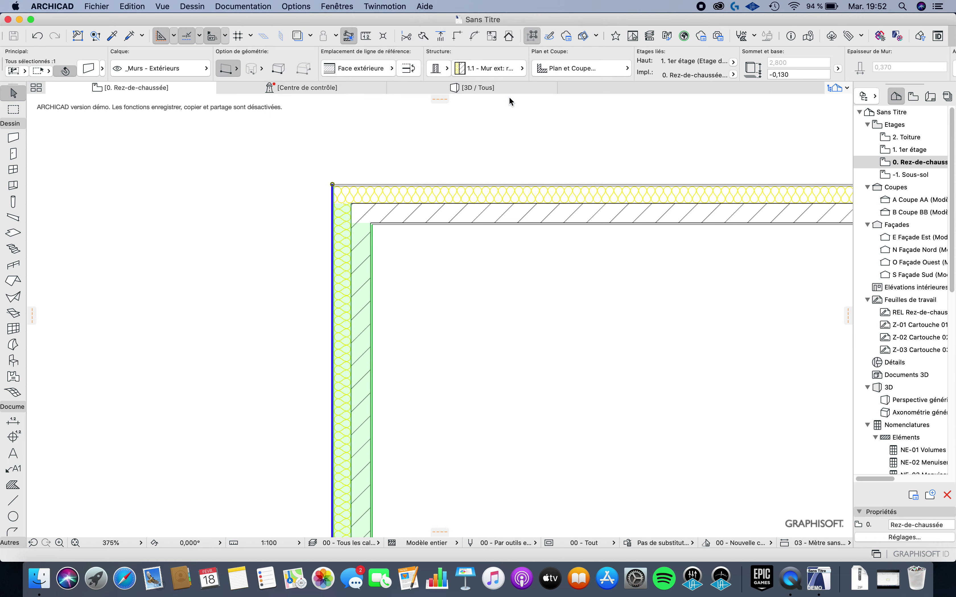
left_click_drag(513, 126, 647, 156)
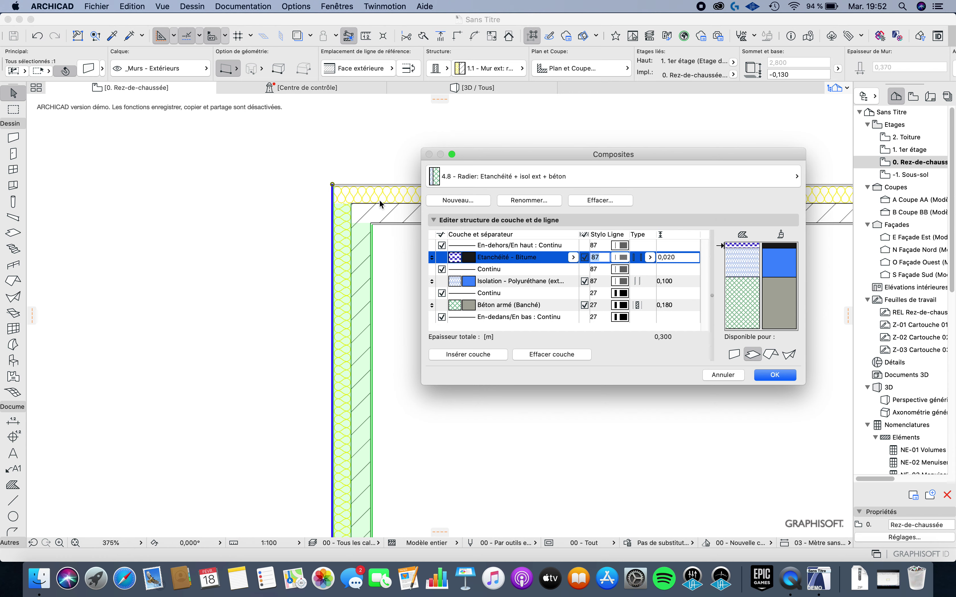
left_click_drag(598, 161, 619, 138)
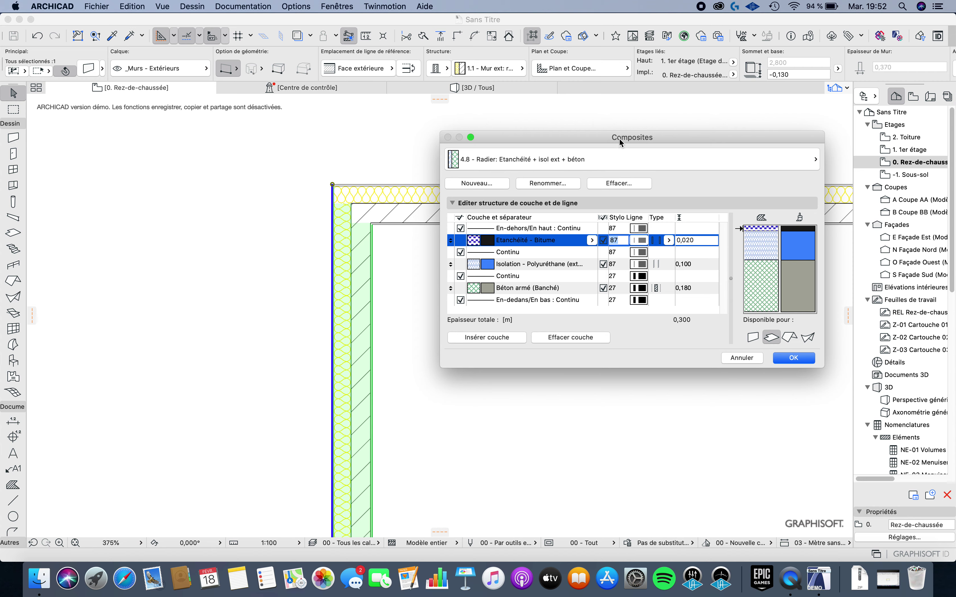
left_click(618, 163)
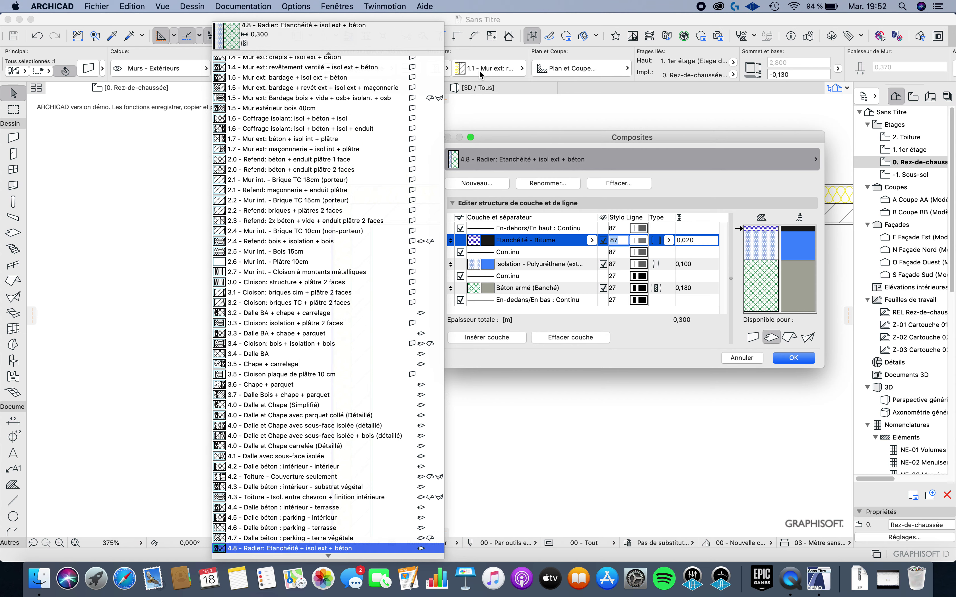
scroll(300, 119, "up", 4)
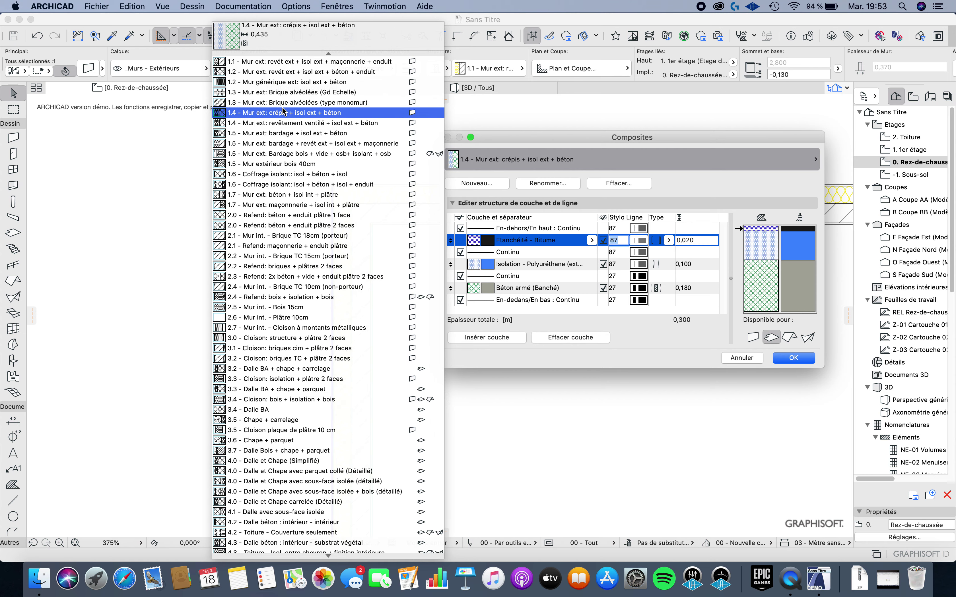
left_click(300, 61)
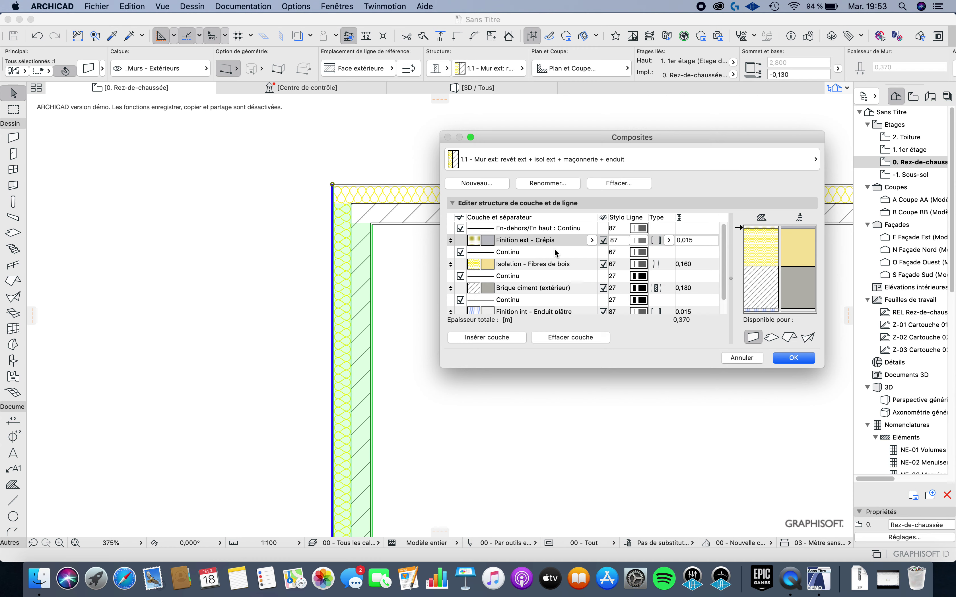
Step: Review the exterior wall composite's layers, separators and thicknesses from the outside face to the inside face
scroll(695, 242, "down", 3)
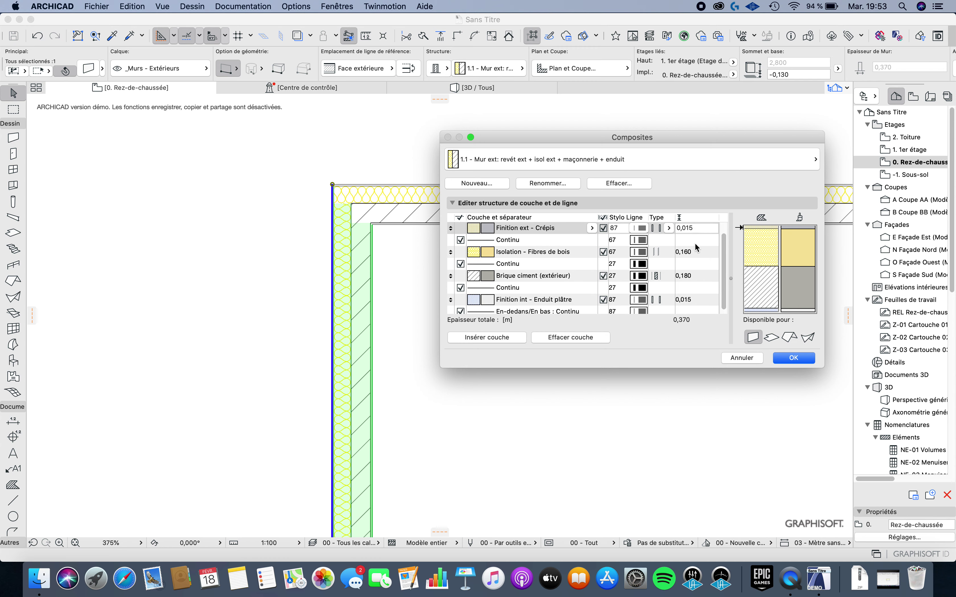
scroll(688, 249, "up", 3)
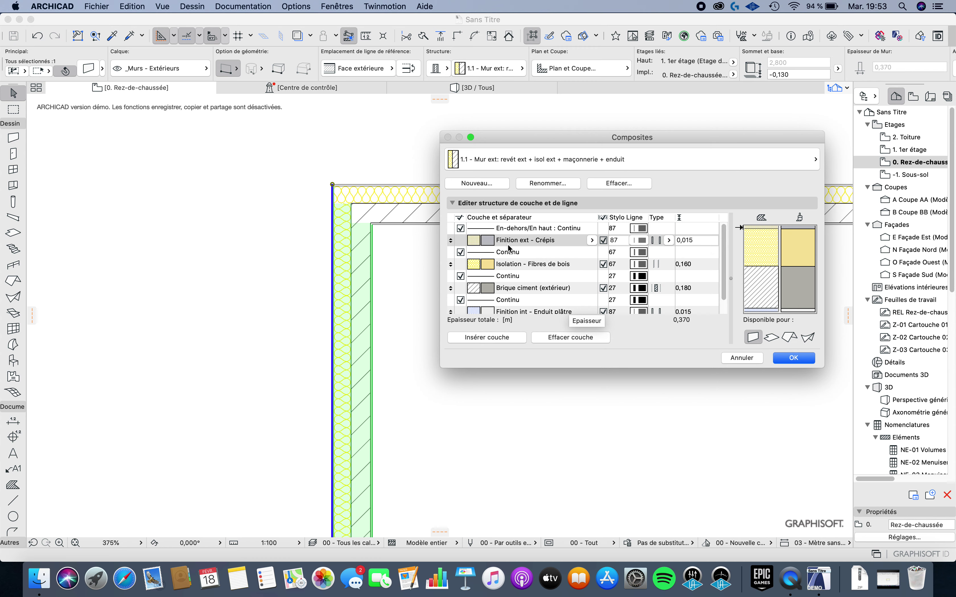
scroll(551, 257, "down", 2)
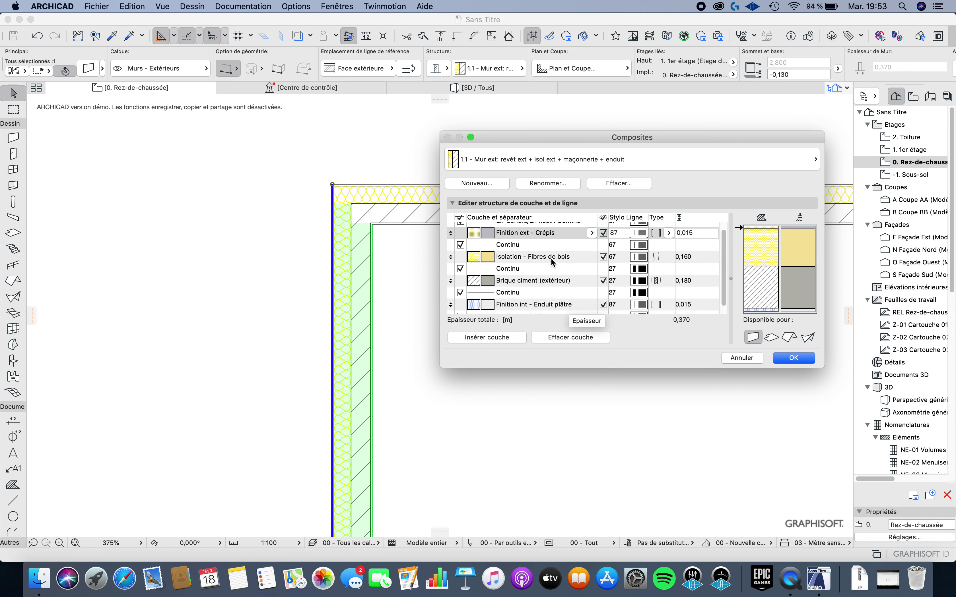
scroll(556, 256, "up", 2)
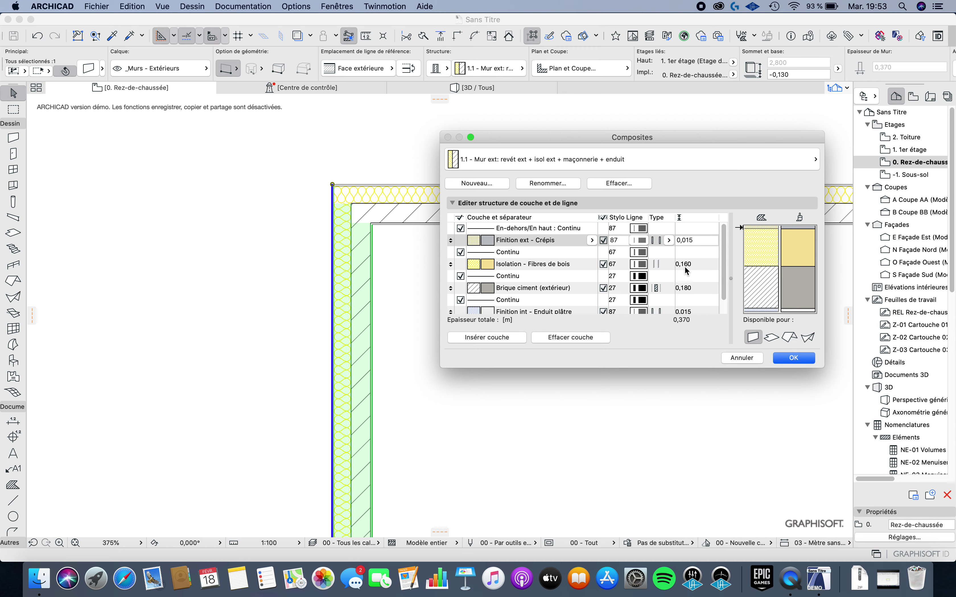
scroll(685, 265, "down", 1)
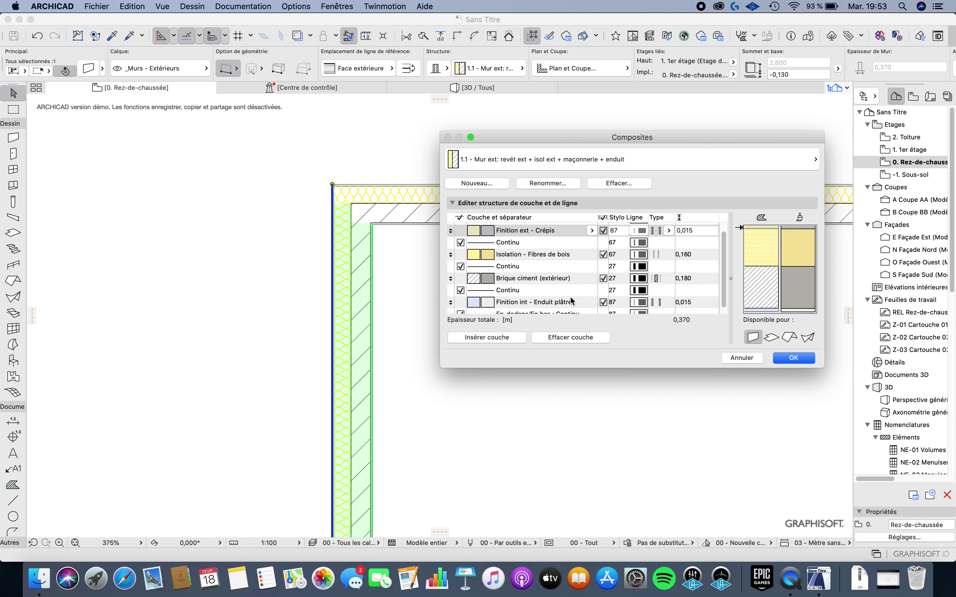
scroll(597, 280, "down", 1)
scroll(547, 269, "up", 1)
scroll(551, 267, "down", 1)
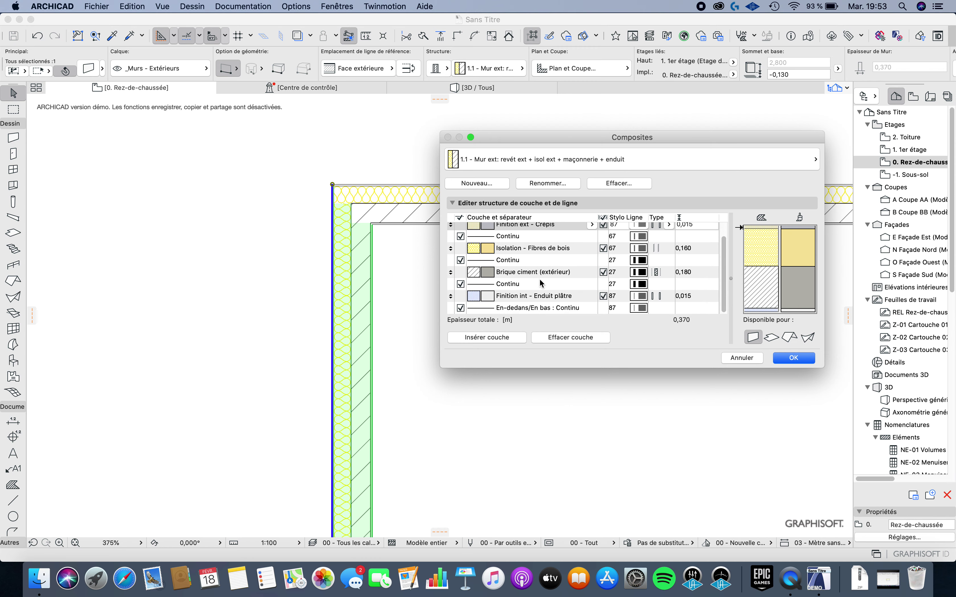
scroll(539, 278, "up", 1)
scroll(539, 279, "down", 1)
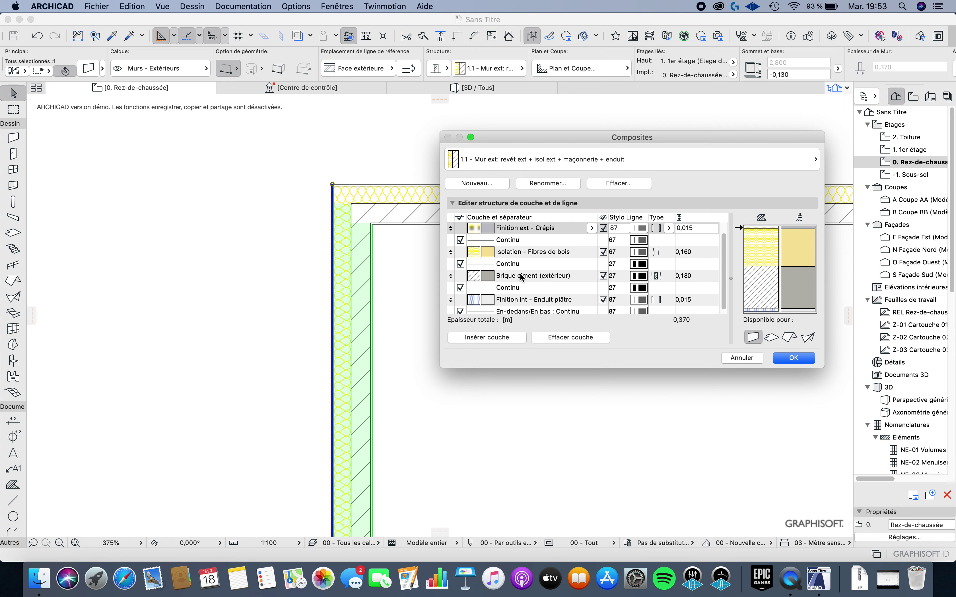
Step: Change the material of the composite's "Brique ciment (extérieur)" layer to Béton
left_click(521, 276)
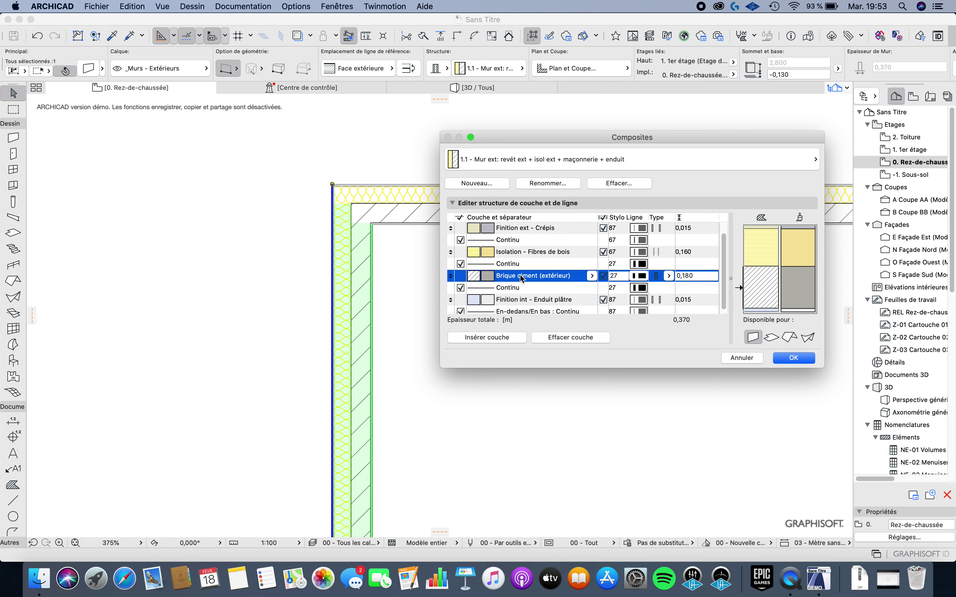
left_click(591, 277)
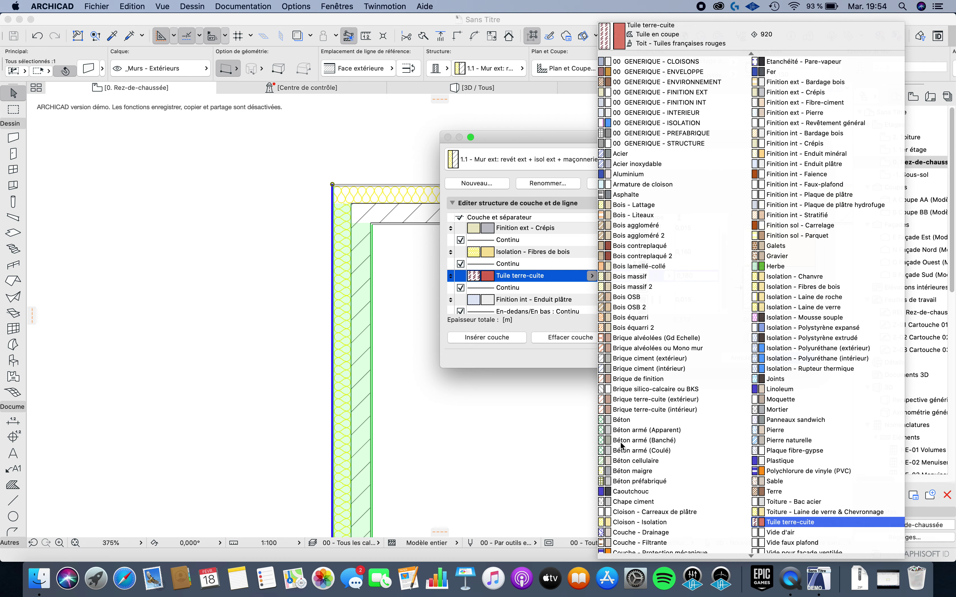
left_click(628, 420)
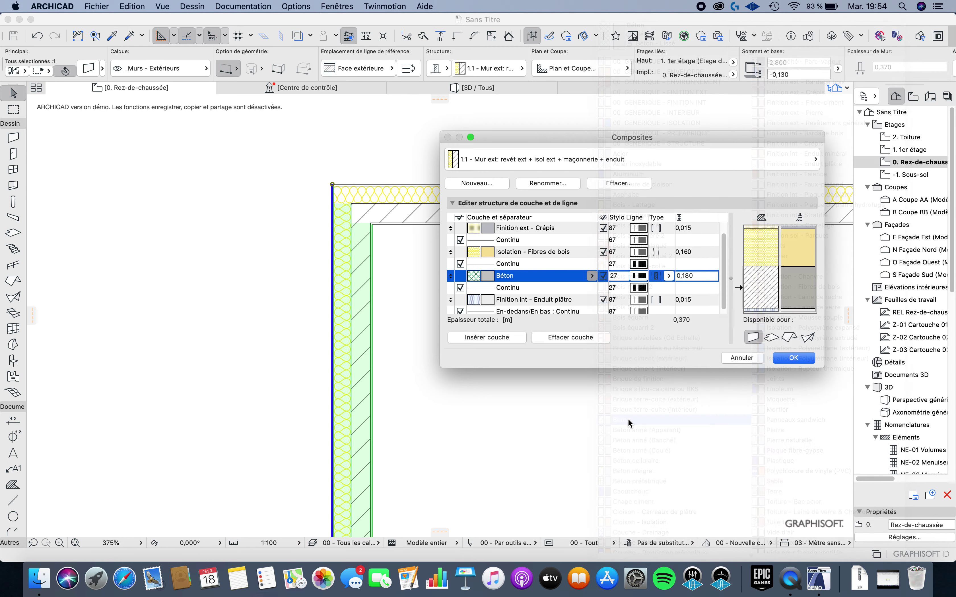
scroll(544, 249, "up", 1)
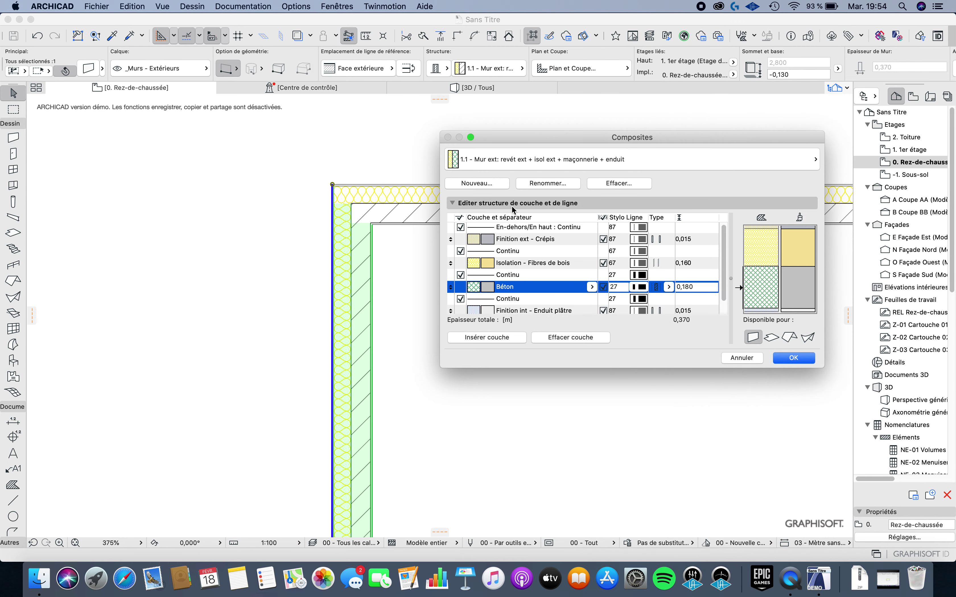
Step: Change the material of the composite's "Isolation - Fibres de bois" layer to "Isolation - Laine de roche"
left_click(543, 264)
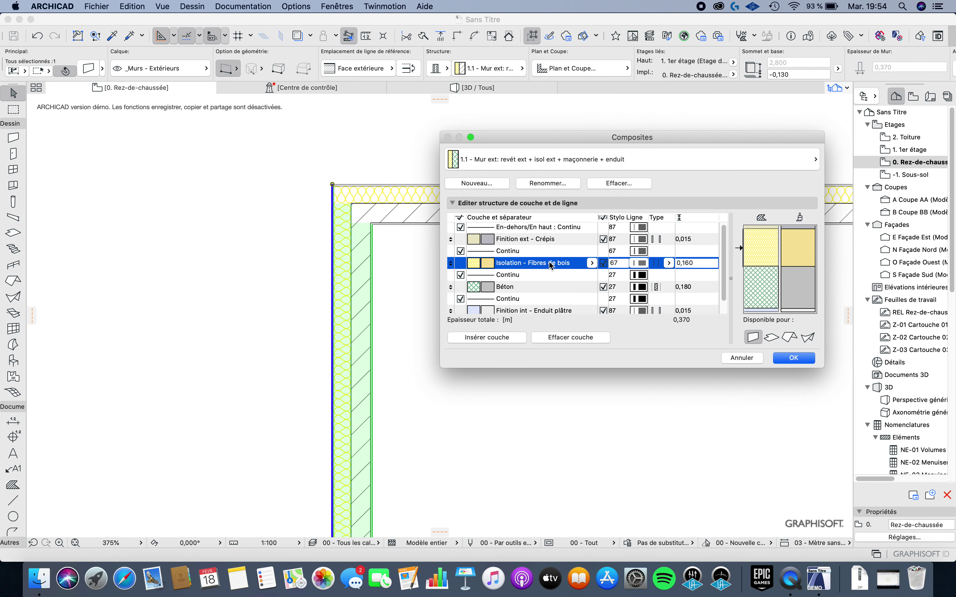
left_click(592, 263)
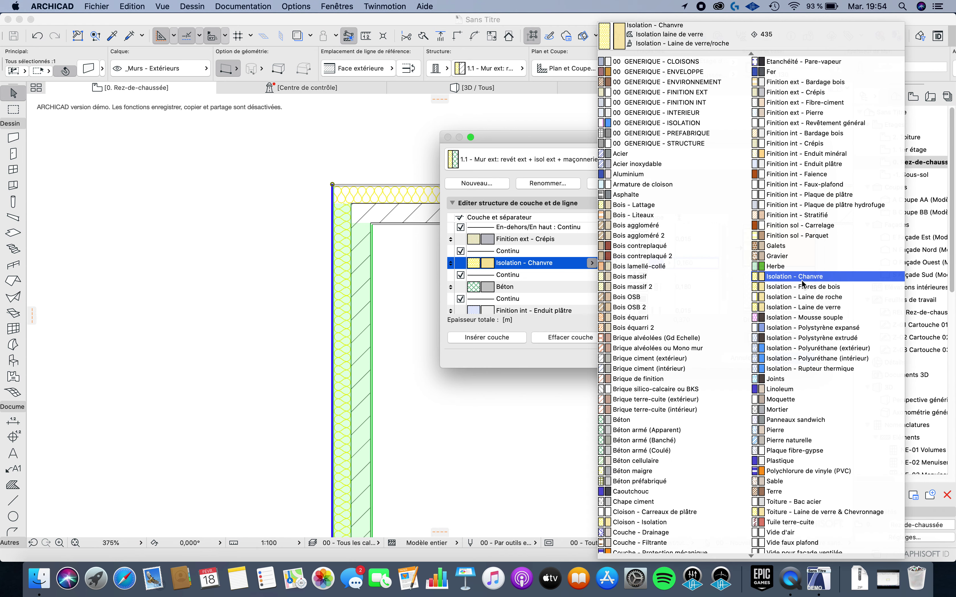
left_click(842, 296)
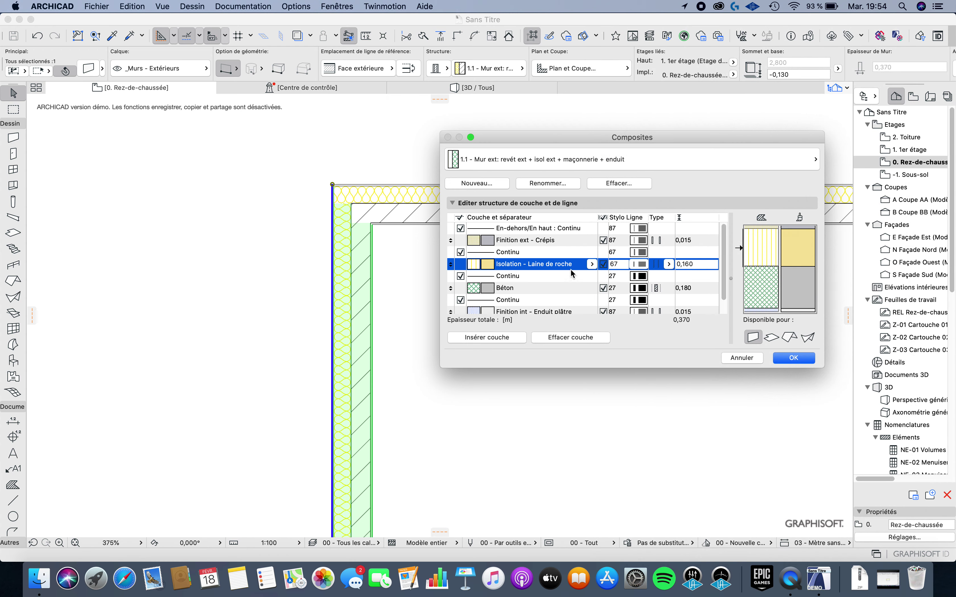
scroll(530, 278, "down", 1)
scroll(524, 280, "up", 1)
scroll(558, 281, "down", 1)
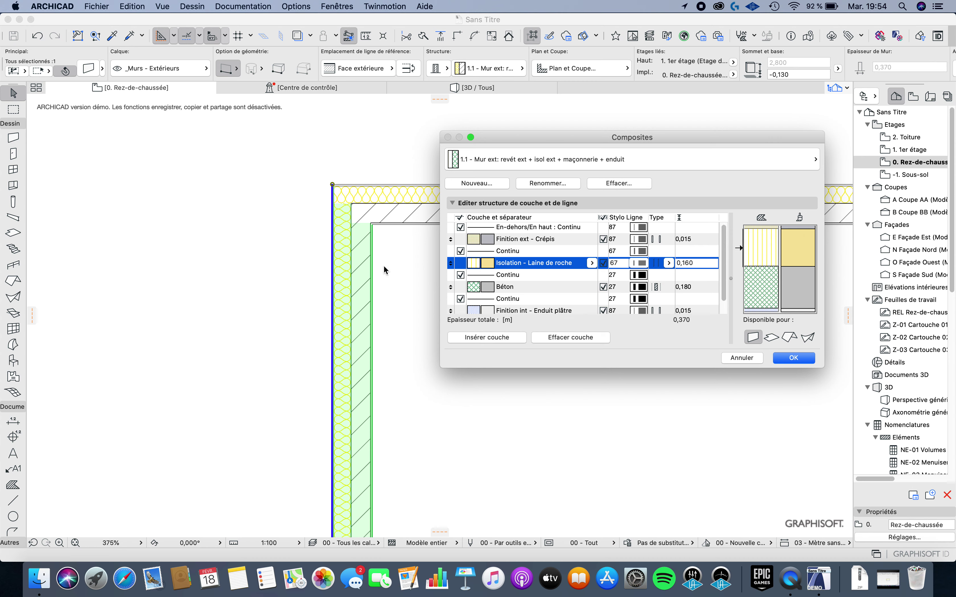
Step: Choose pen 27 for the separator line between the rock wool insulation and the Béton layer
left_click(505, 278)
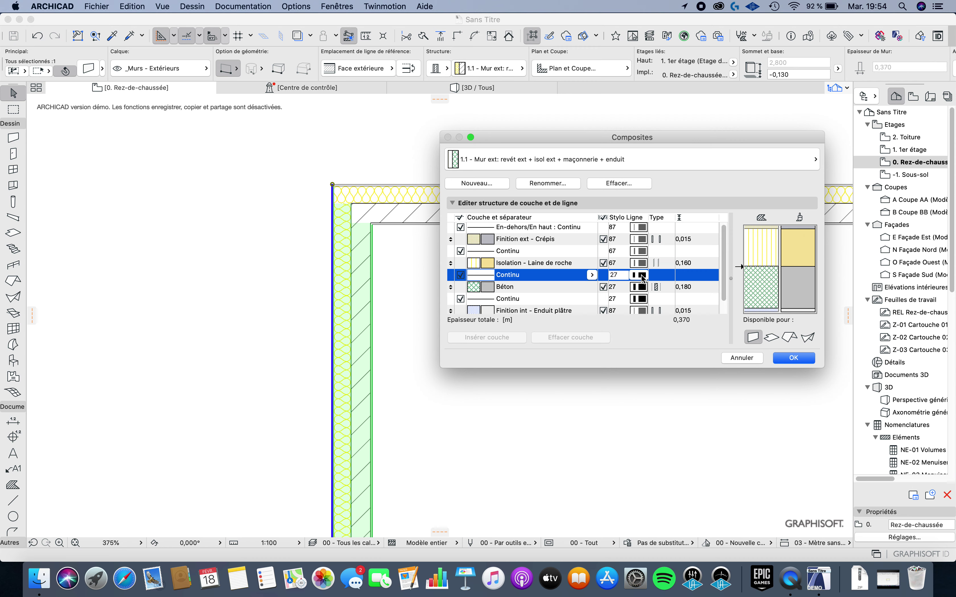
left_click(642, 276)
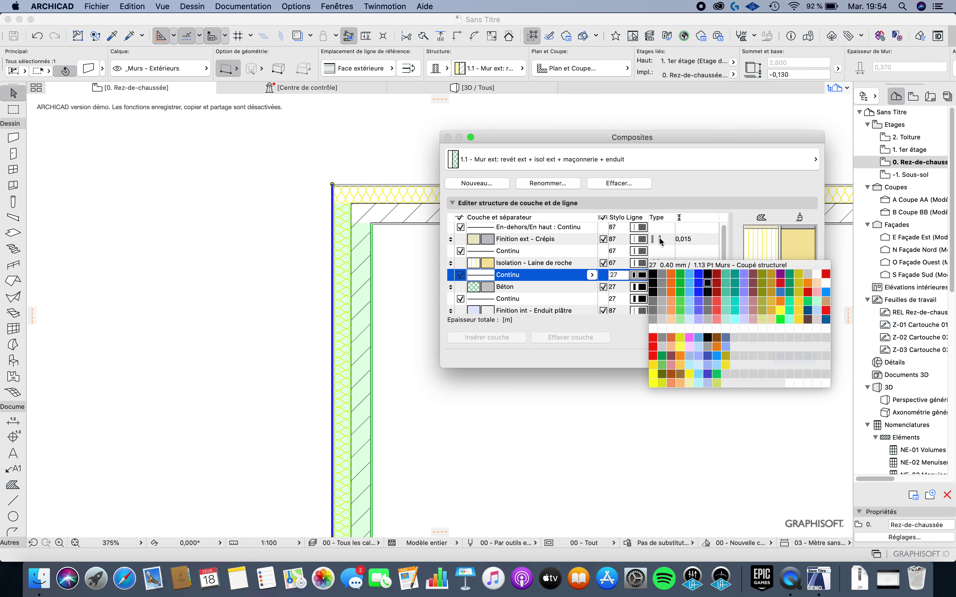
left_click(708, 283)
scroll(581, 266, "down", 1)
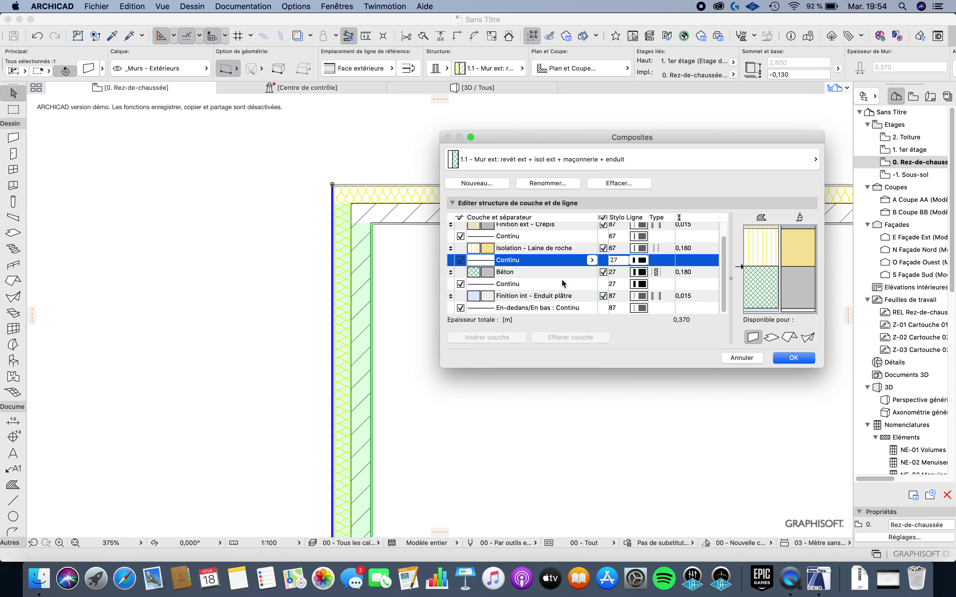
mouse_move(659, 142)
left_mouse_down()
mouse_move(611, 112)
mouse_move(661, 156)
left_mouse_up()
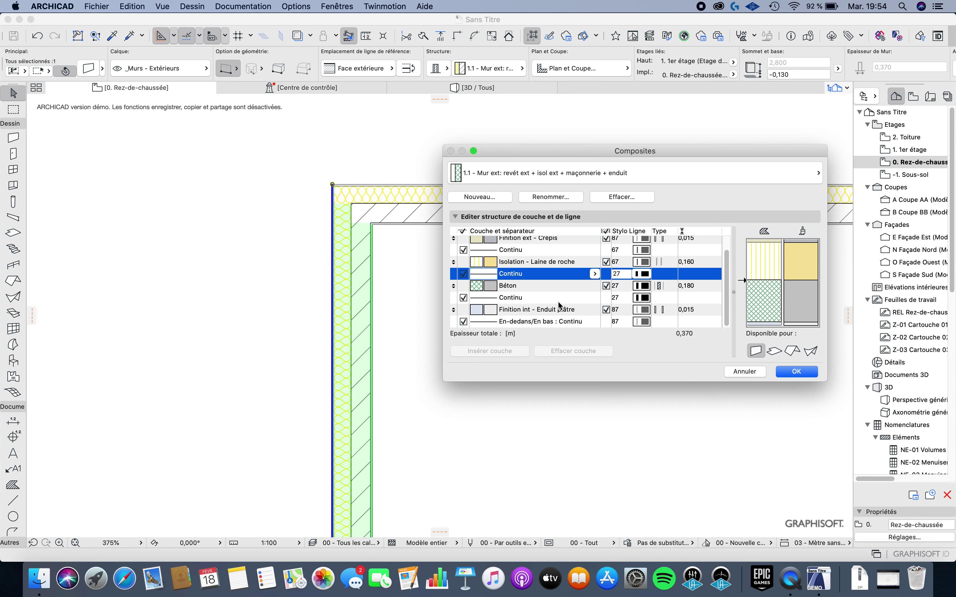
Step: Set the thickness of the composite's "Isolation - Laine de roche" layer to 0,300 m and apply the composite changes
left_click(695, 286)
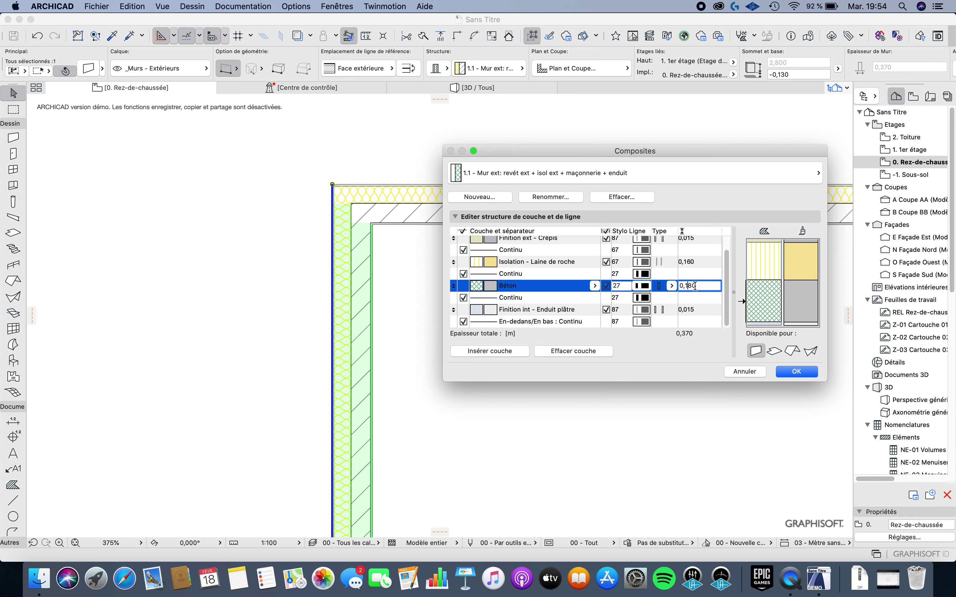
left_click(694, 262)
left_click_drag(696, 263, 686, 263)
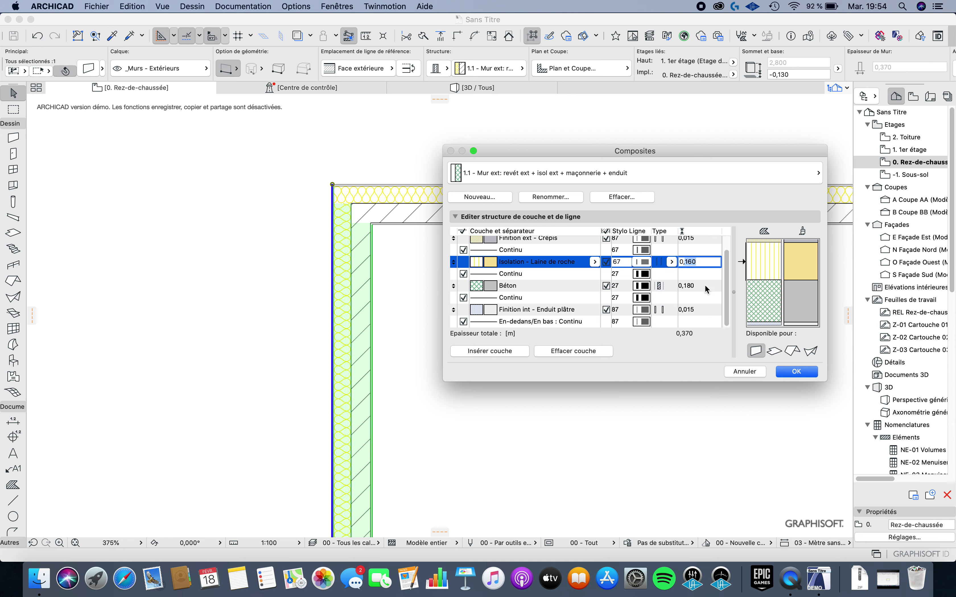
type("3")
key("Return")
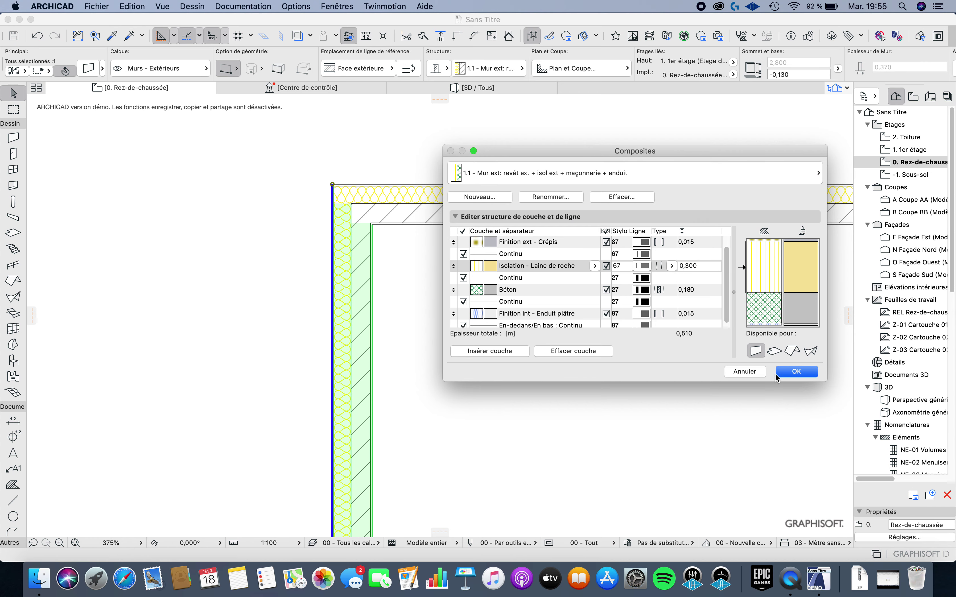
left_click(802, 373)
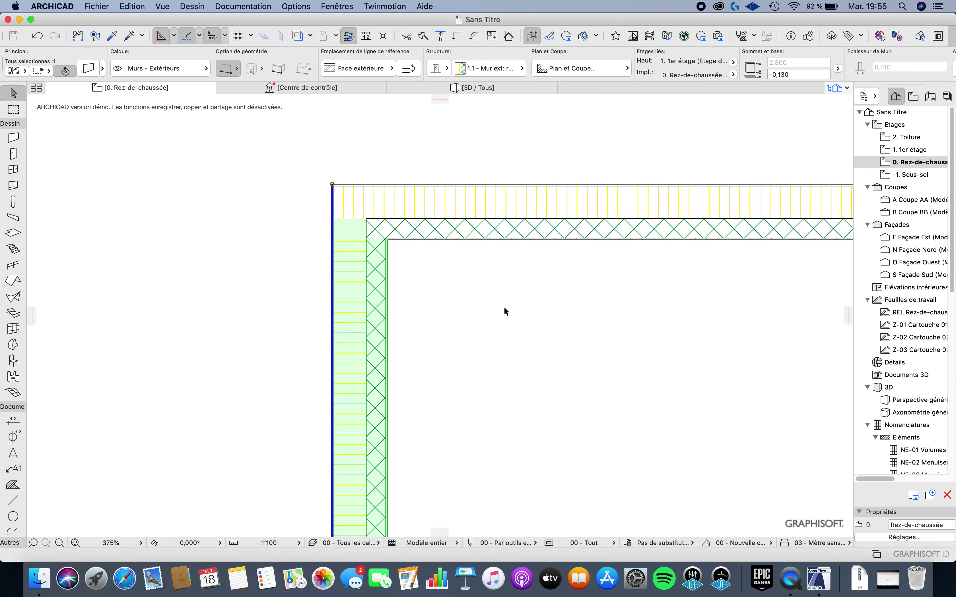
Step: Deselect the wall and measure across the rock wool insulation from the inner corner of the layer
scroll(312, 204, "up", 2)
scroll(375, 335, "up", 1)
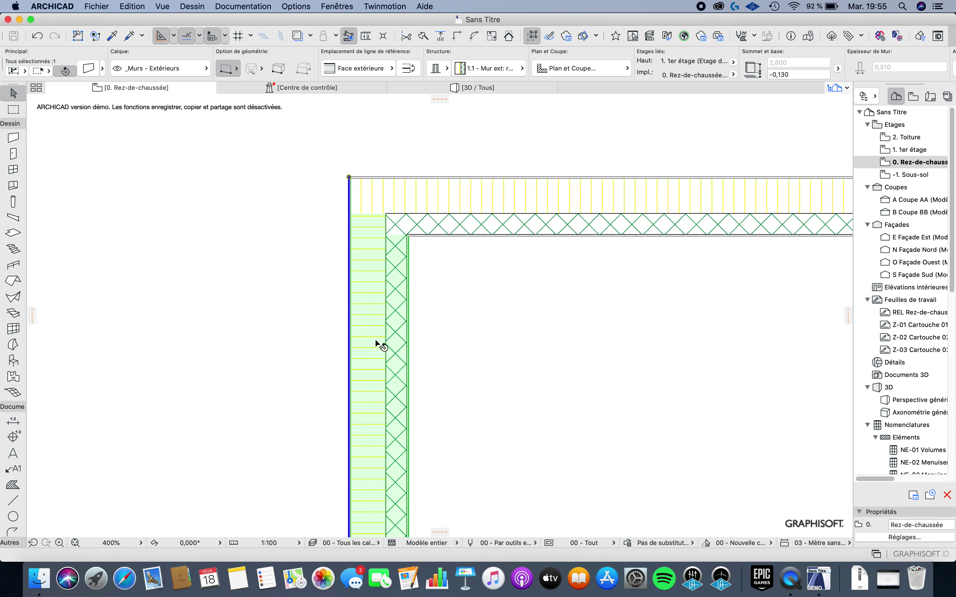
scroll(376, 336, "up", 1)
left_click(494, 286)
scroll(394, 201, "up", 3)
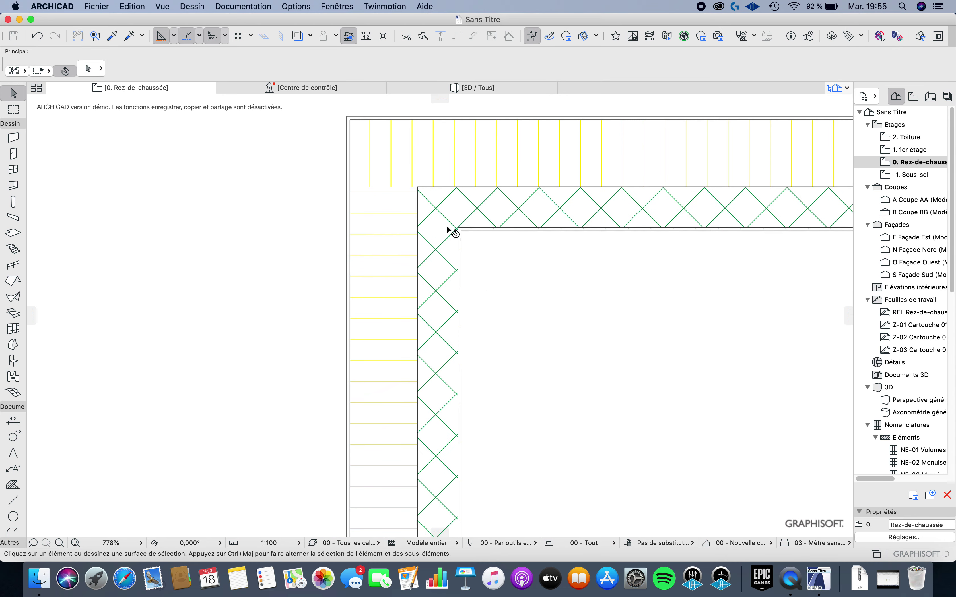
left_click(370, 36)
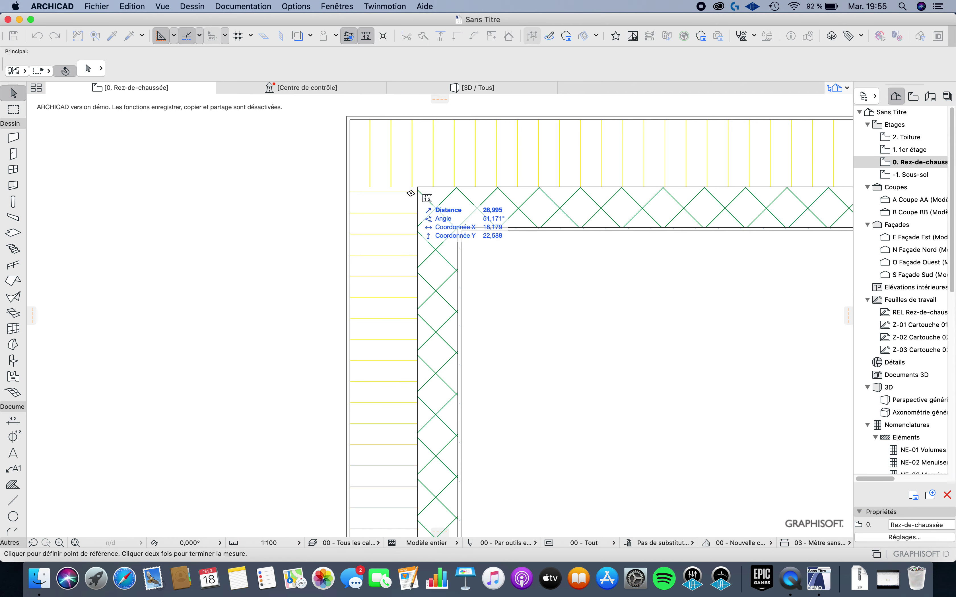
left_click(418, 186)
scroll(356, 188, "up", 5)
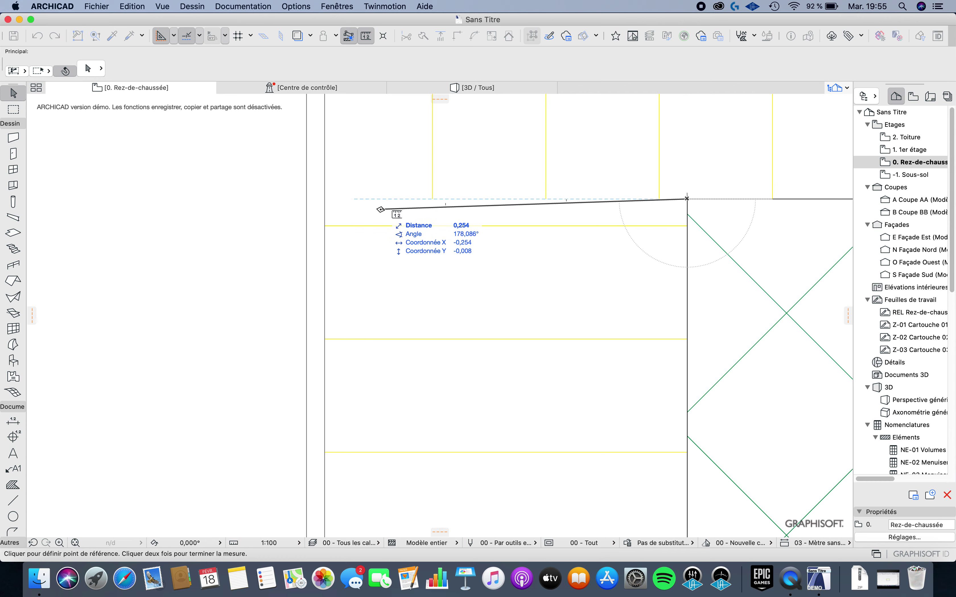
key("Escape")
Step: Examine how the insulation and Béton layers, their hatches and separator lines meet at the exterior wall corner
scroll(384, 211, "up", 5)
scroll(465, 211, "down", 10)
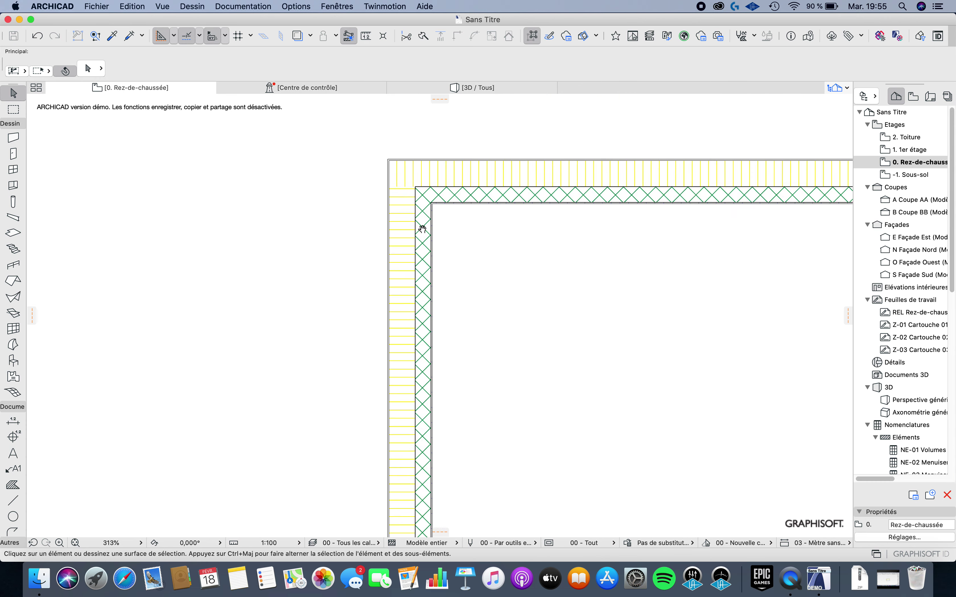
scroll(414, 310, "up", 5)
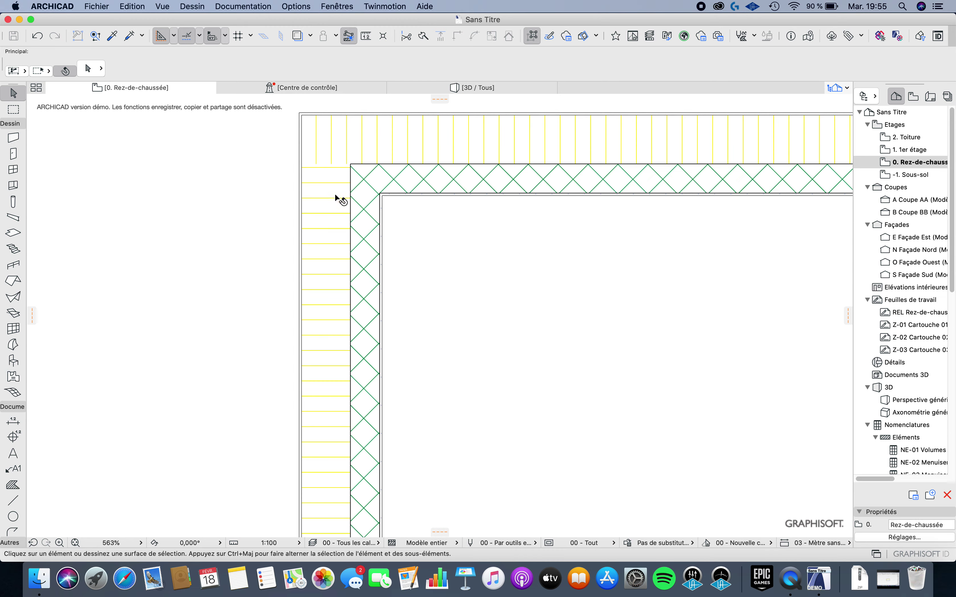
scroll(500, 334, "down", 4)
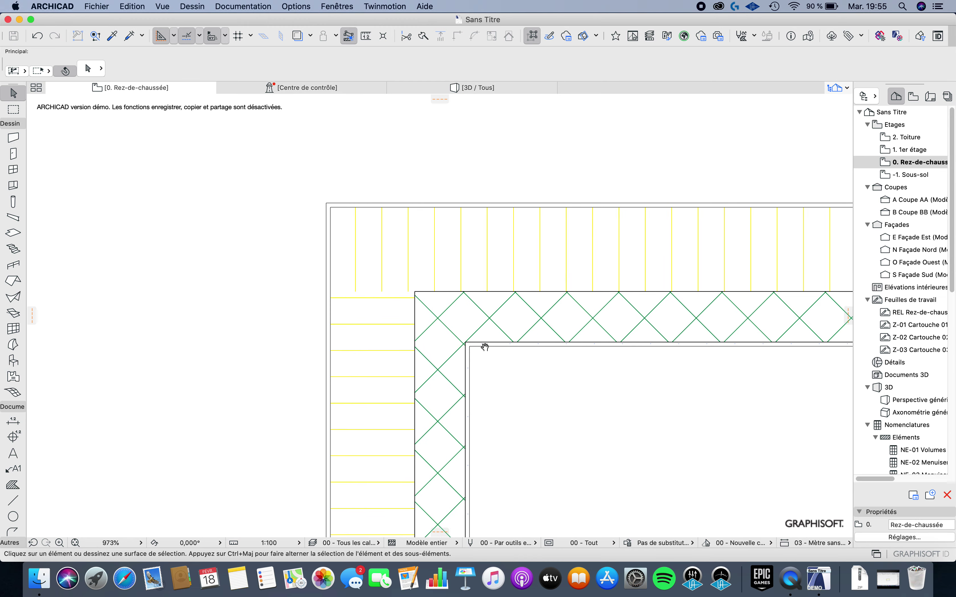
scroll(486, 340, "down", 5)
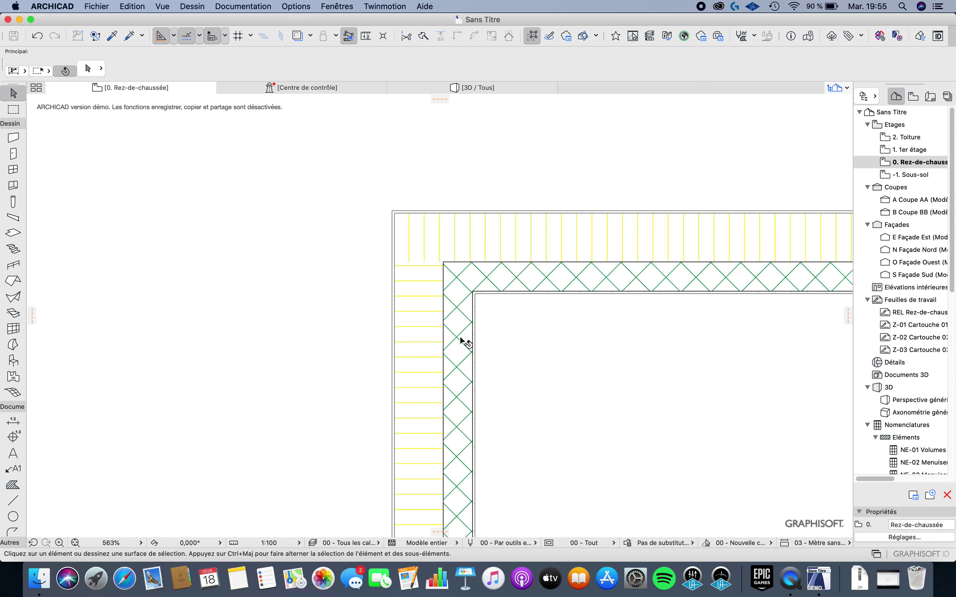
scroll(421, 248, "up", 9)
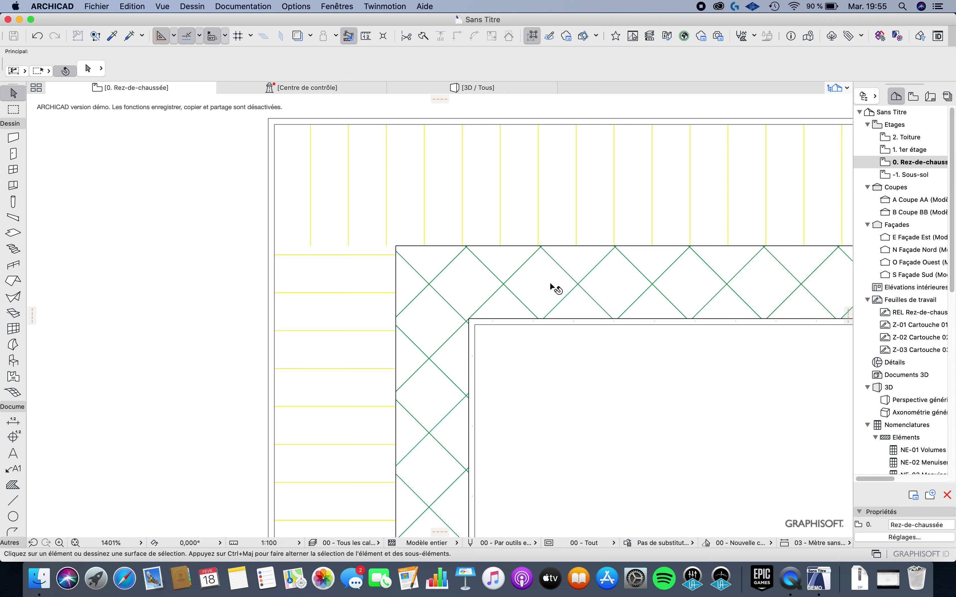
scroll(554, 284, "down", 3)
scroll(540, 323, "up", 3)
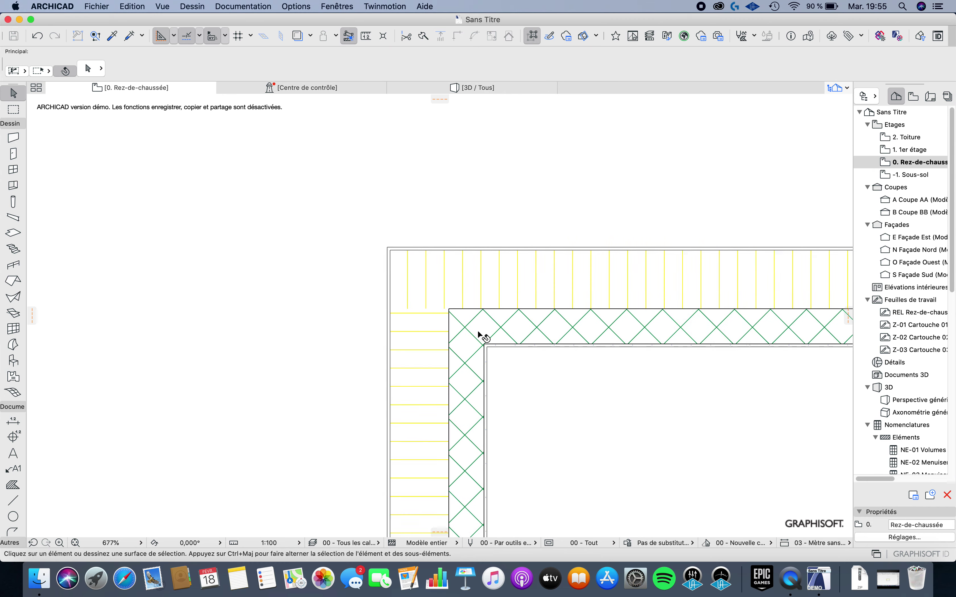
scroll(555, 308, "down", 4)
middle_click_drag(597, 313, 489, 325)
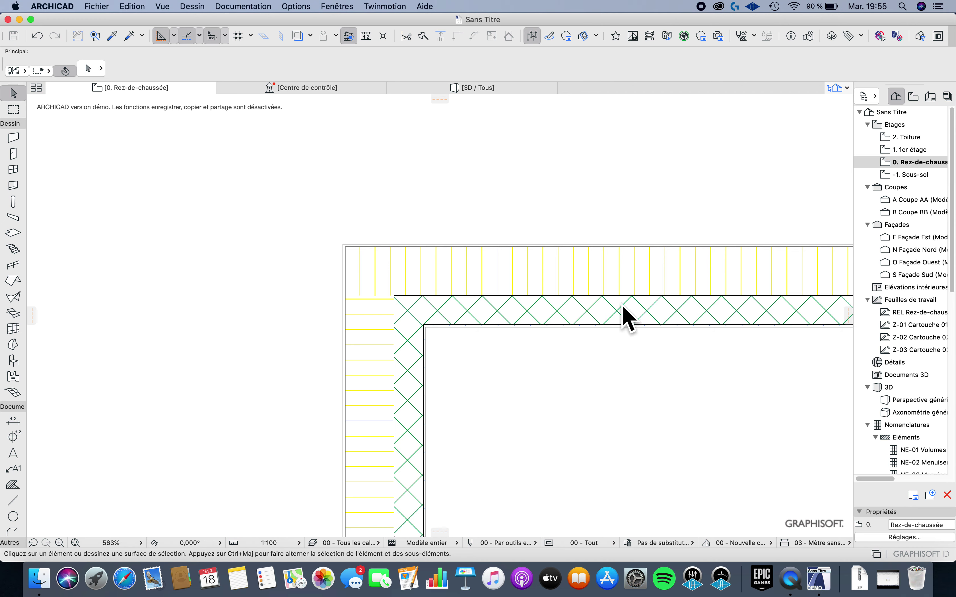
scroll(406, 270, "up", 3)
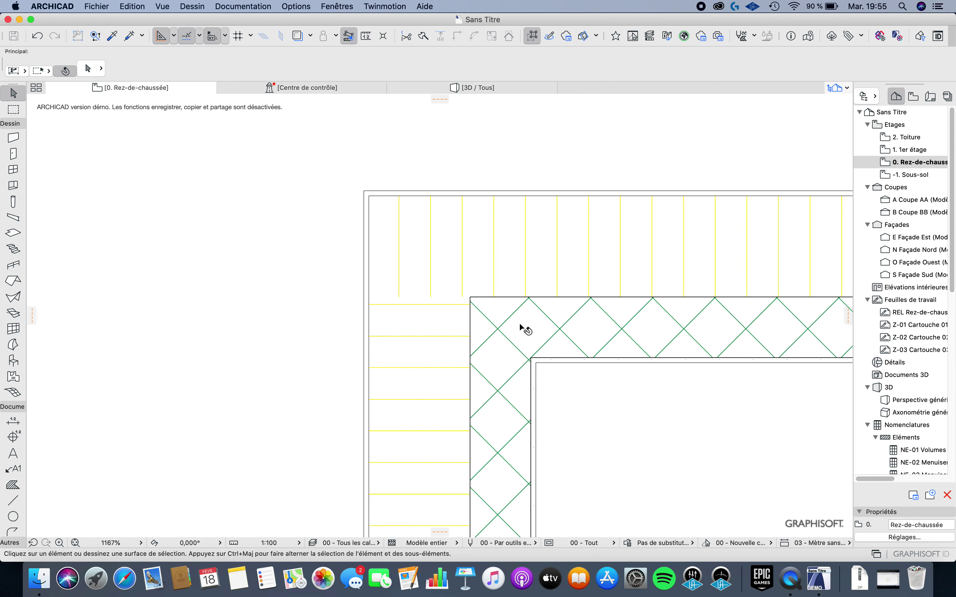
left_click(501, 338)
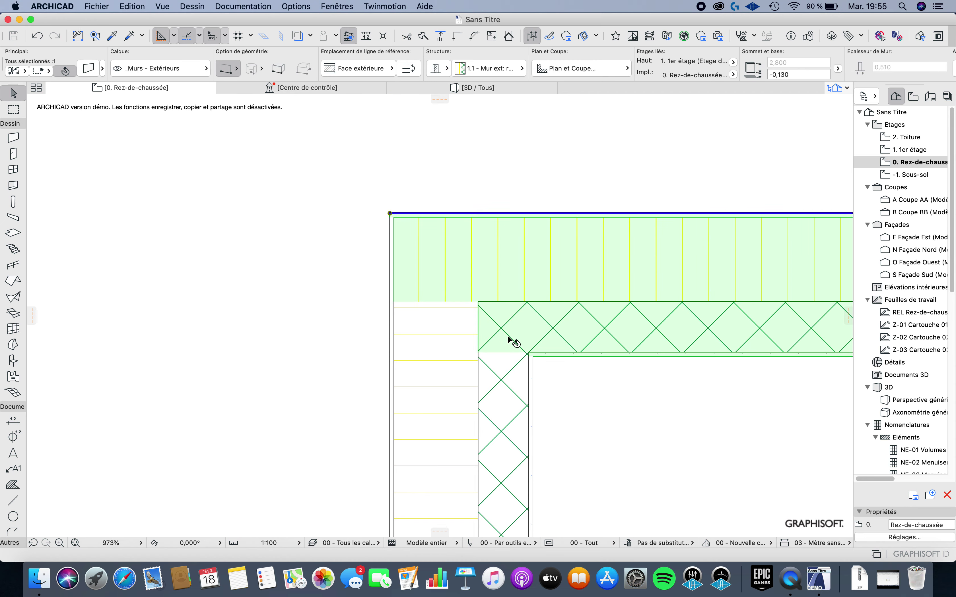
scroll(510, 356, "down", 3)
left_click(457, 325)
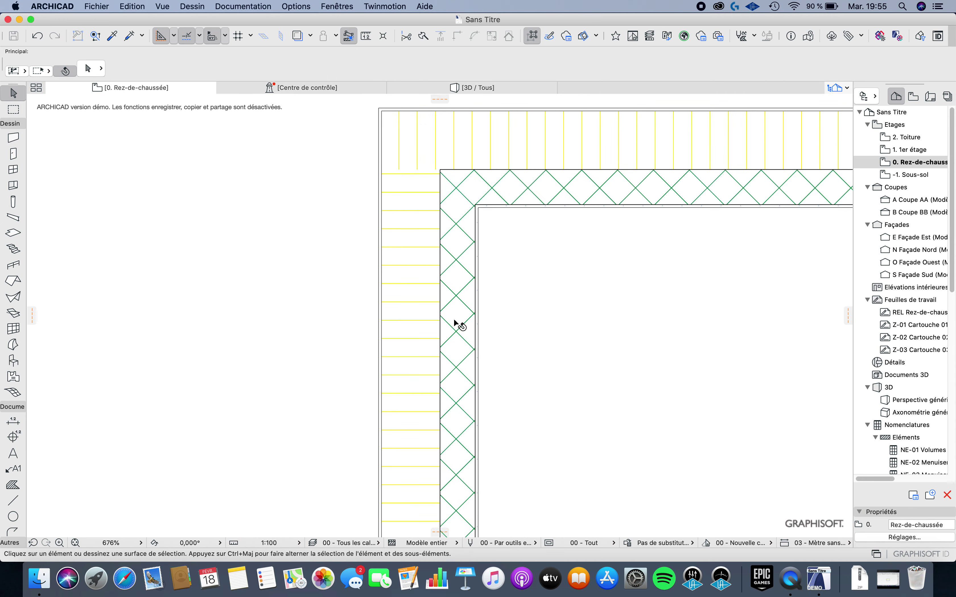
key("Escape")
scroll(412, 212, "up", 2)
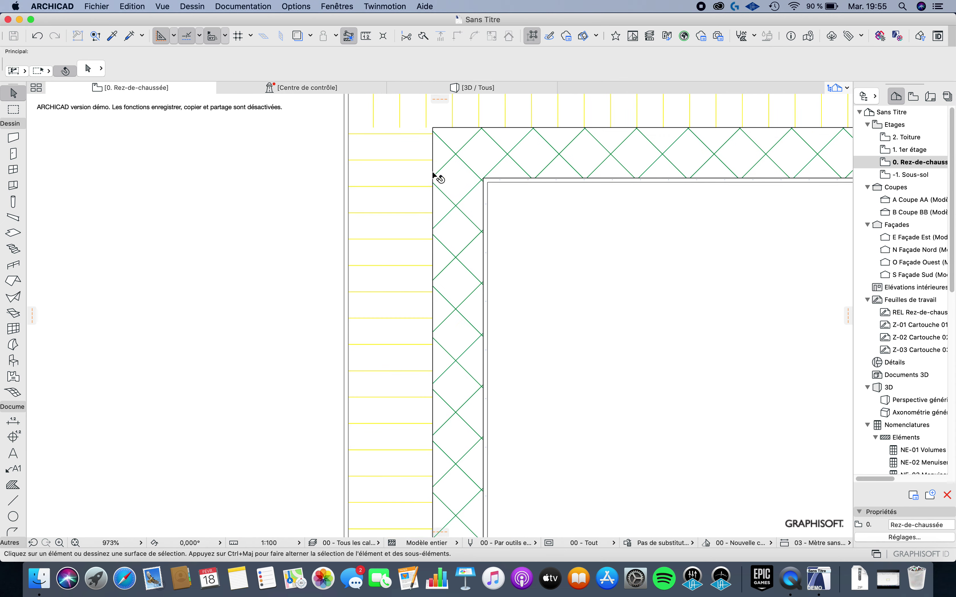
scroll(486, 209, "up", 2)
scroll(464, 225, "down", 3)
scroll(464, 225, "down", 3)
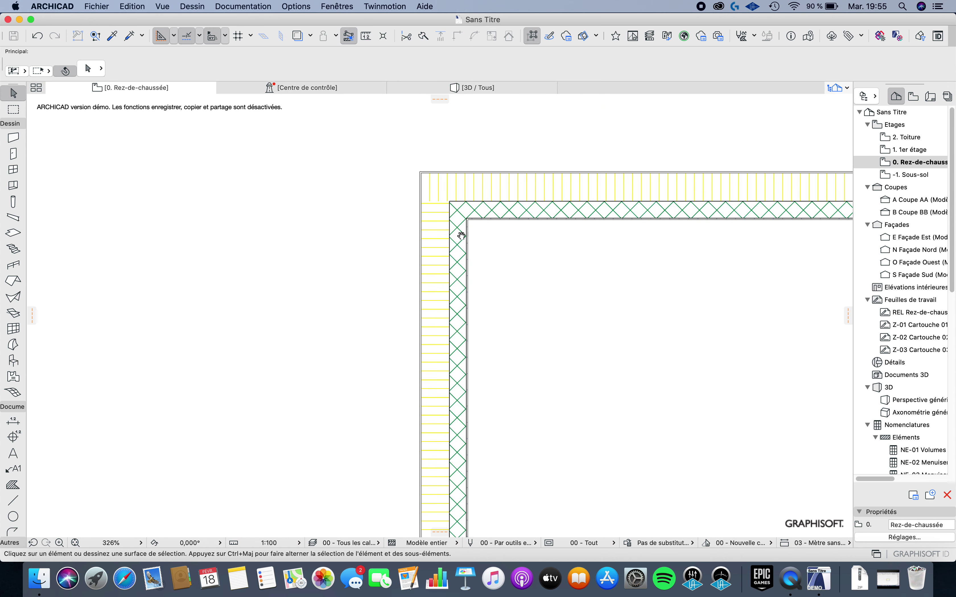
scroll(456, 235, "up", 4)
middle_click_drag(458, 232, 449, 348)
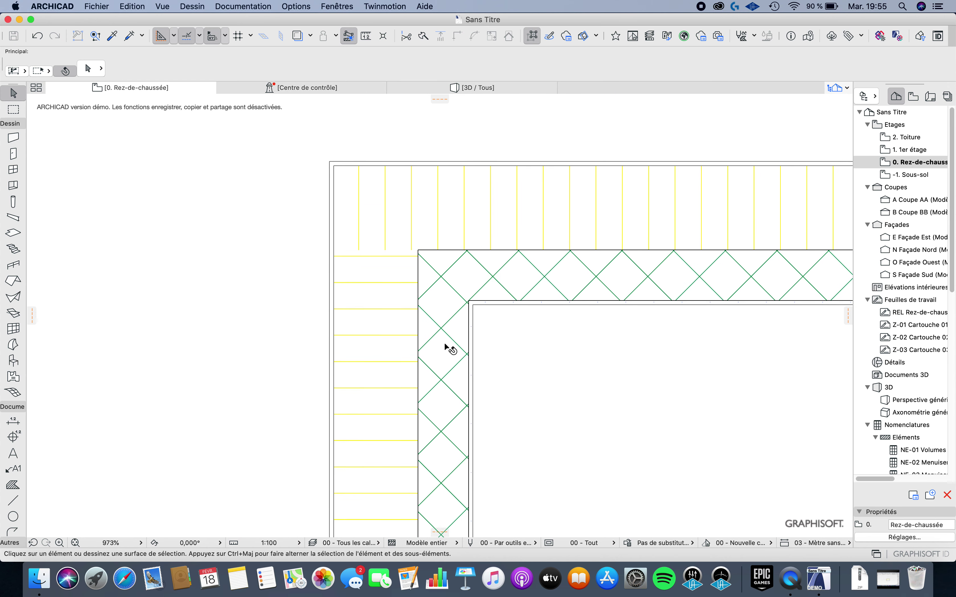
Step: Open the building materials settings and move the dialog aside to uncover the wall corner
left_click(296, 7)
mouse_move(326, 20)
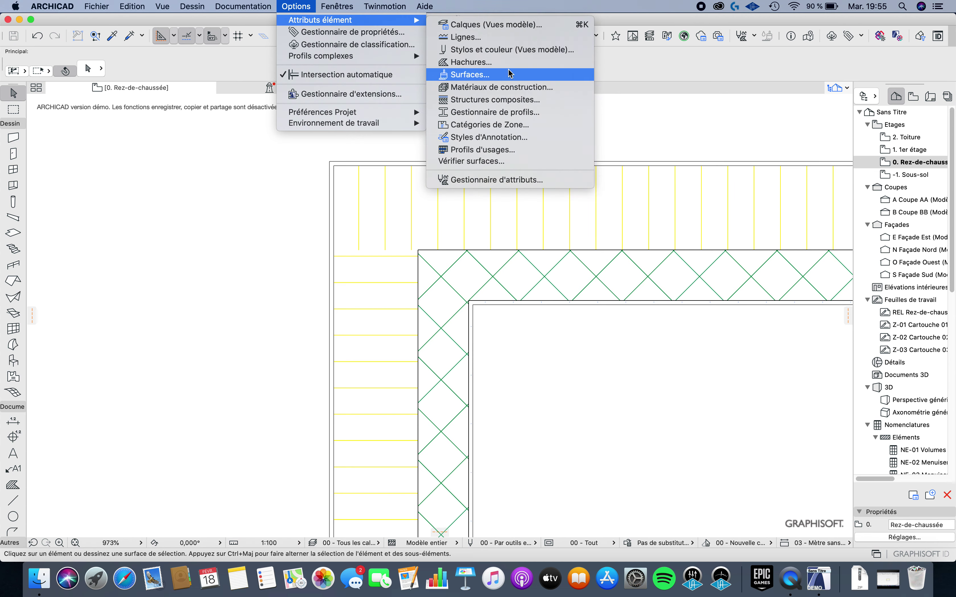
left_click(524, 88)
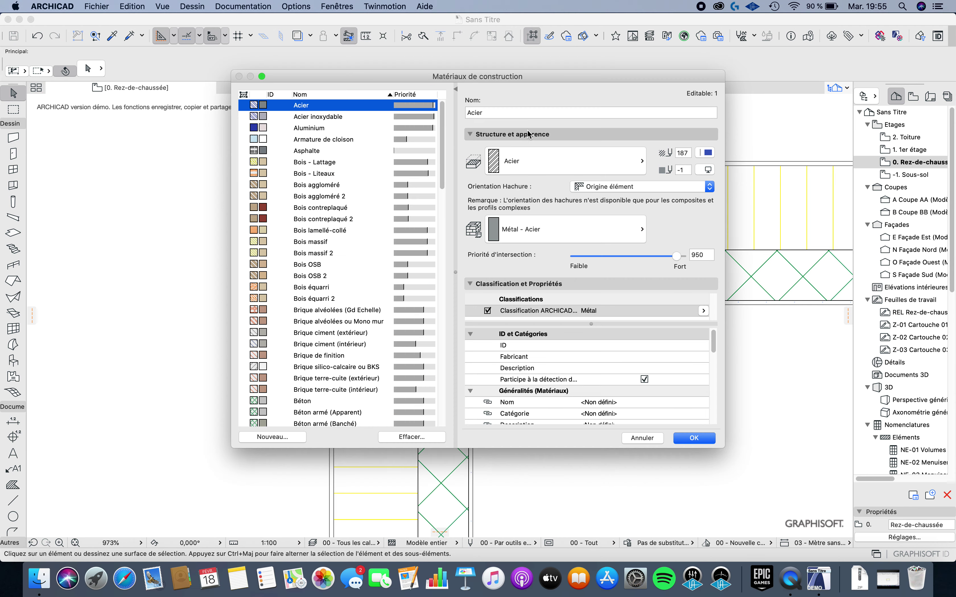
left_click_drag(476, 76, 751, 97)
Step: Select the "Isolation - Laine de roche" building material and reposition the dialog so all its settings are accessible
scroll(718, 150, "down", 2)
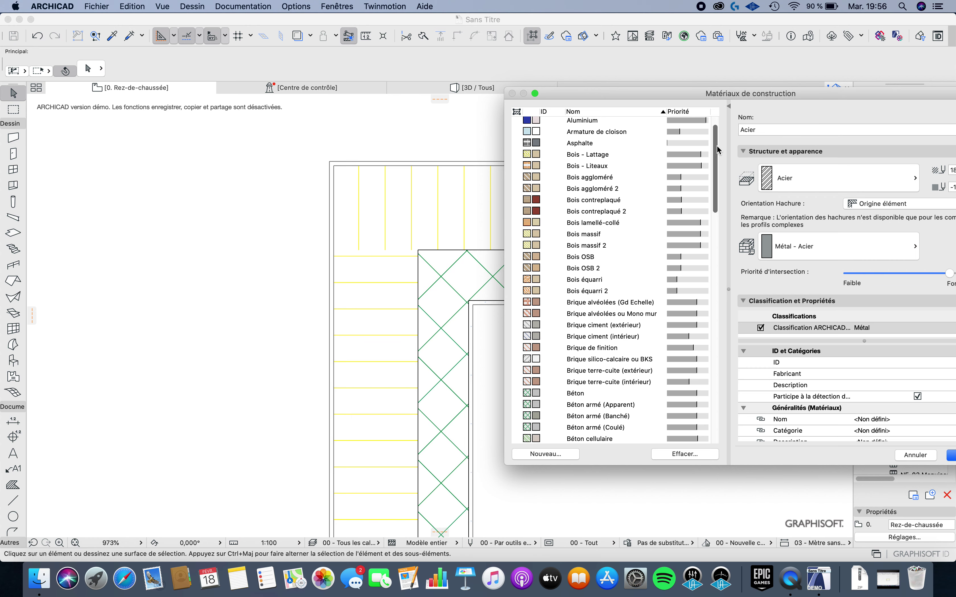
left_click_drag(717, 147, 717, 142)
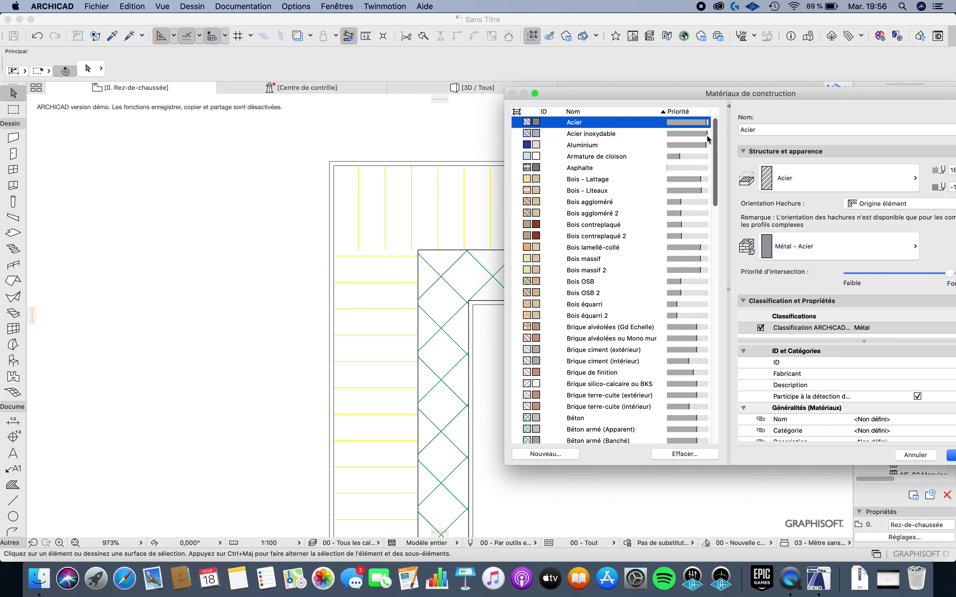
scroll(715, 138, "down", 1)
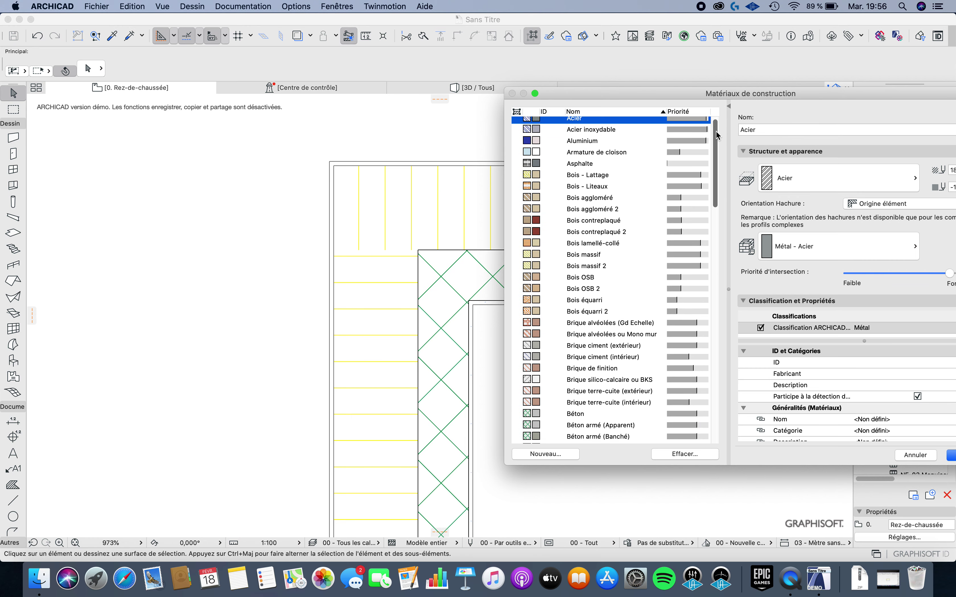
scroll(717, 136, "down", 1)
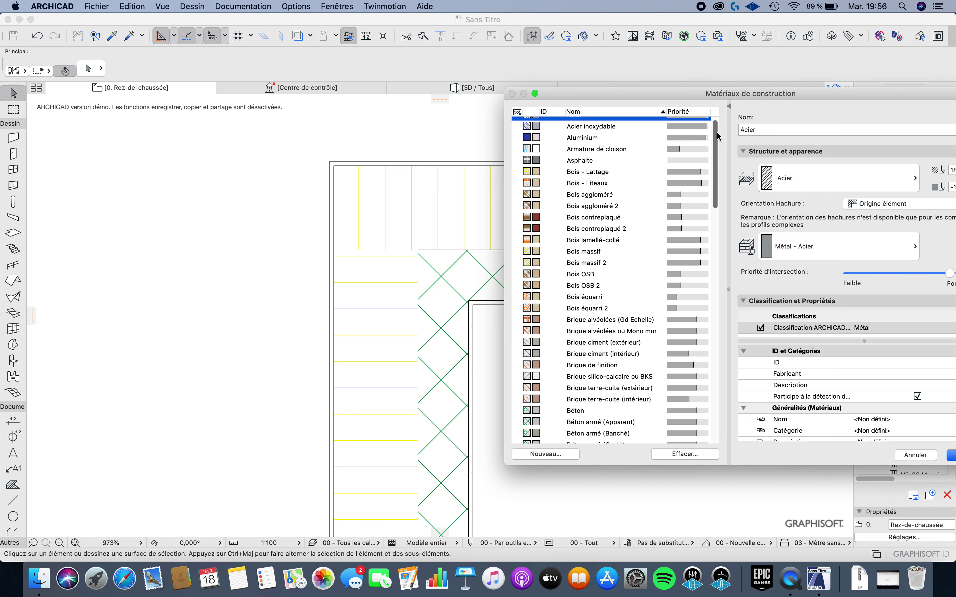
scroll(718, 135, "down", 5)
scroll(719, 122, "up", 6)
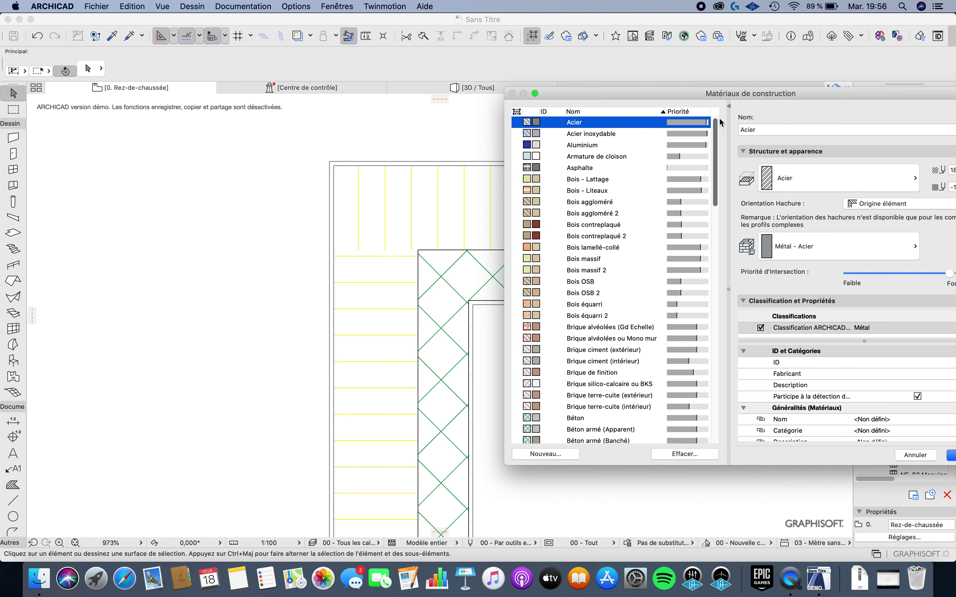
scroll(719, 132, "down", 10)
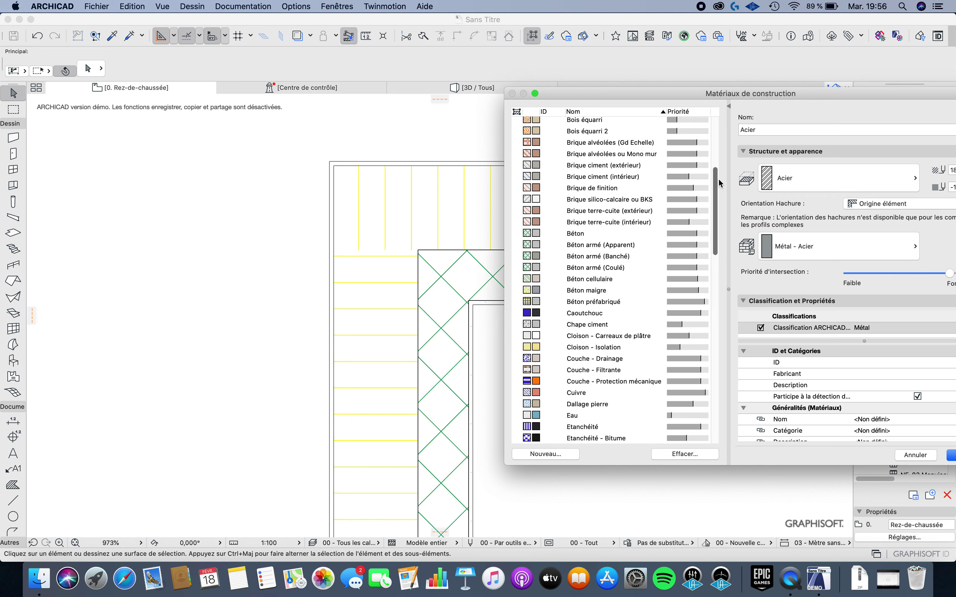
scroll(721, 196, "down", 2)
scroll(721, 198, "down", 6)
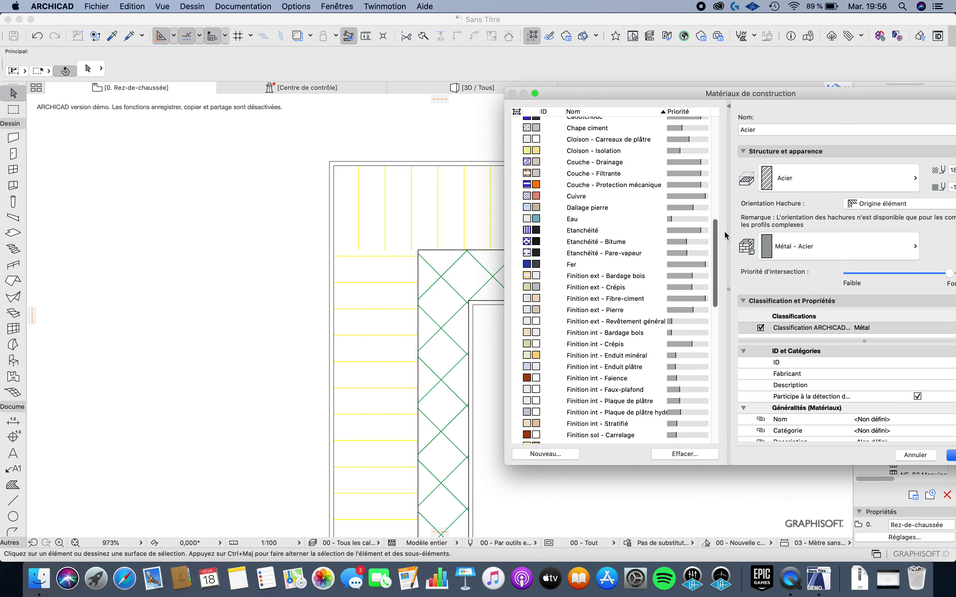
scroll(726, 241, "down", 4)
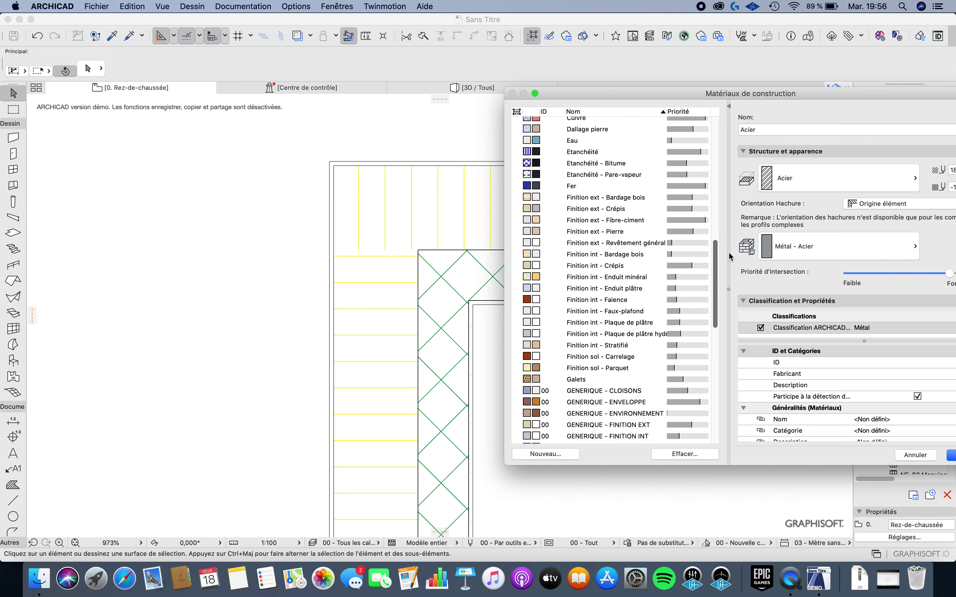
scroll(731, 261, "down", 9)
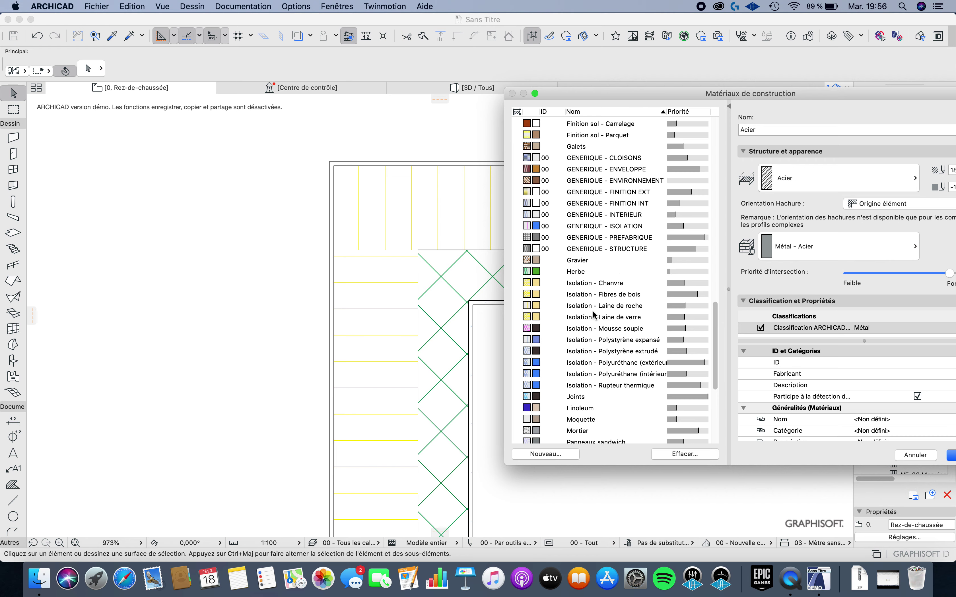
left_click(604, 308)
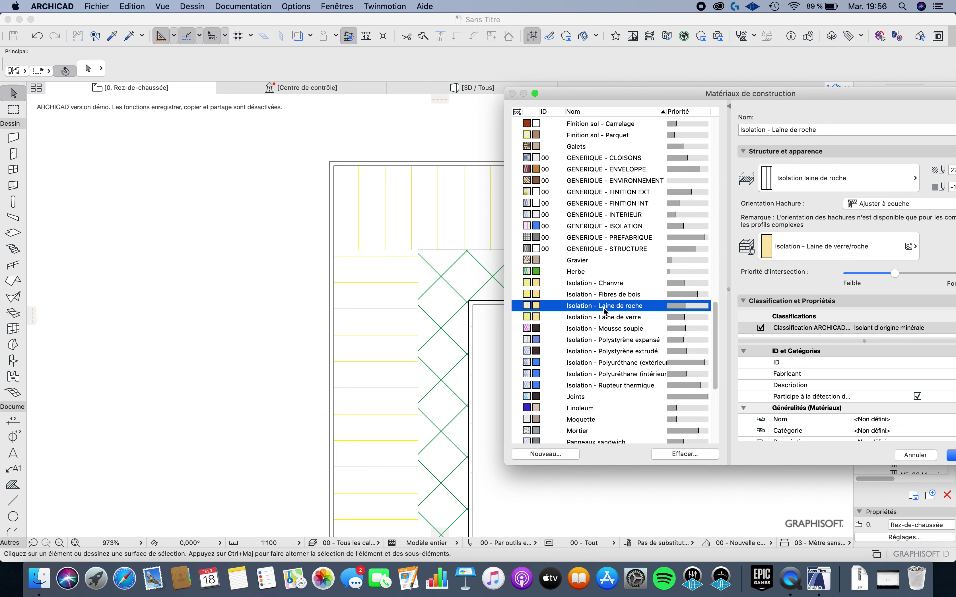
left_click_drag(795, 92, 772, 66)
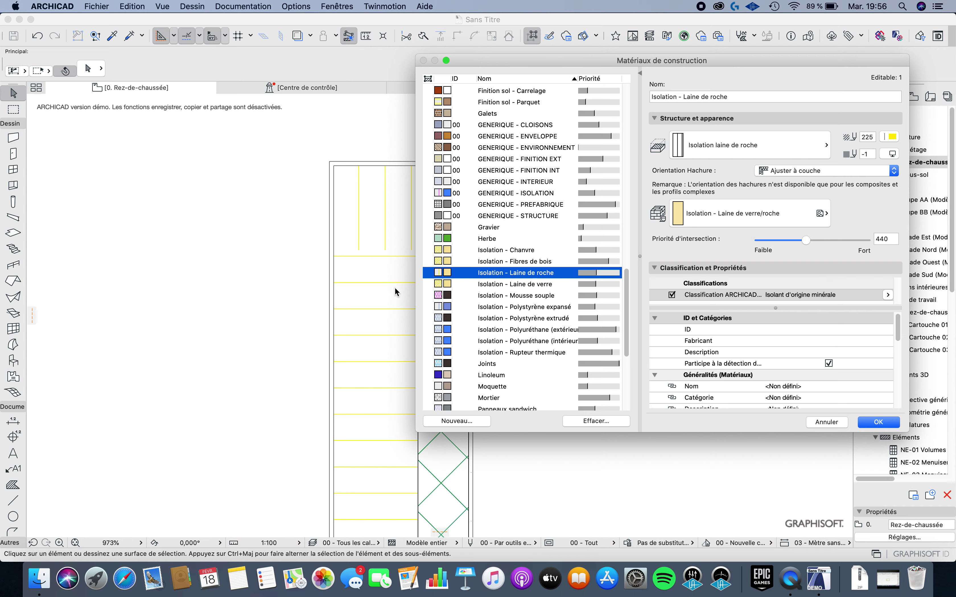
Step: Set the rock wool material's cut hatch to "Isolation laine de verre" and keep its surface as "Isolation - Laine de verre/roche"
left_click(738, 150)
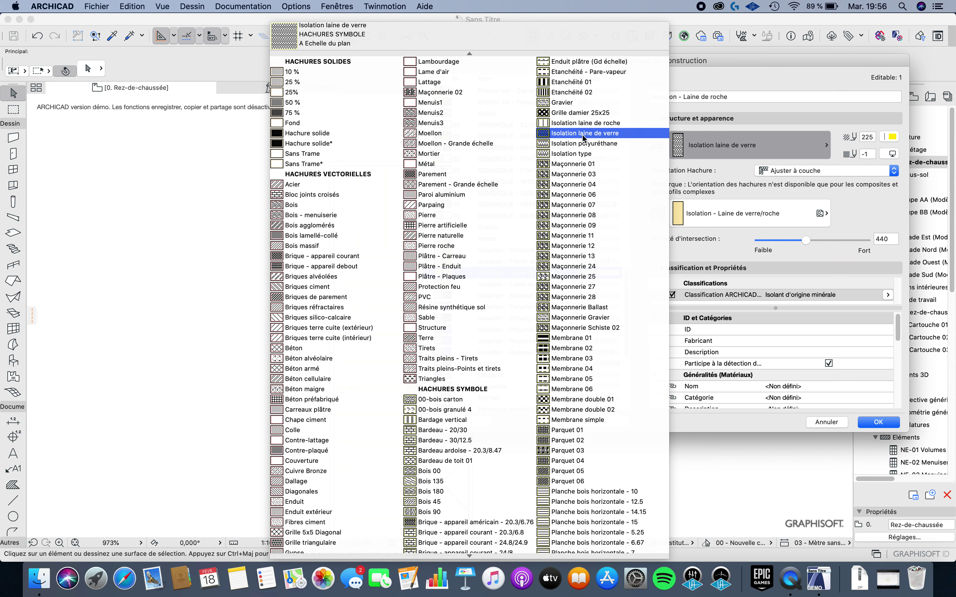
left_click(581, 134)
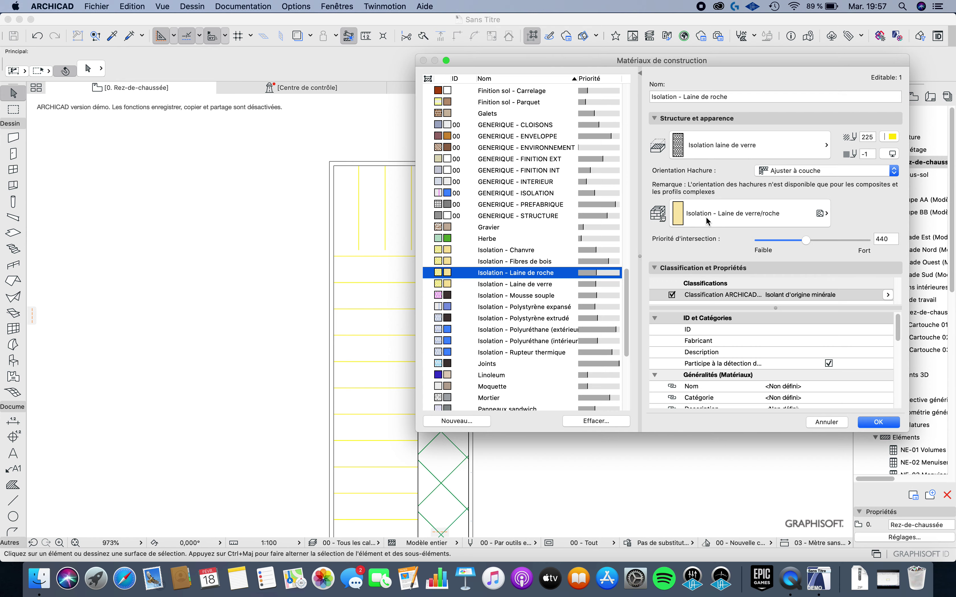
left_click(726, 219)
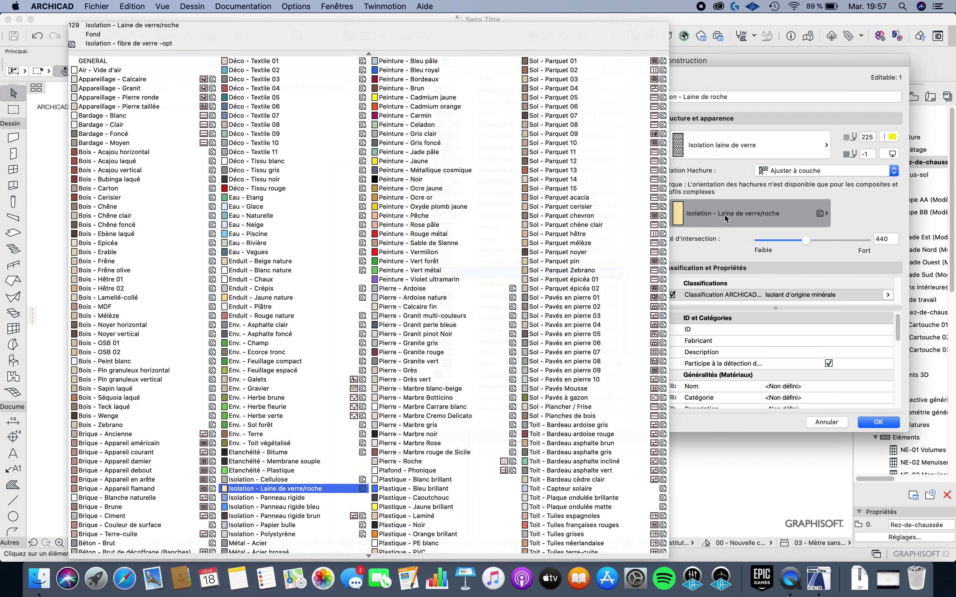
left_click(726, 218)
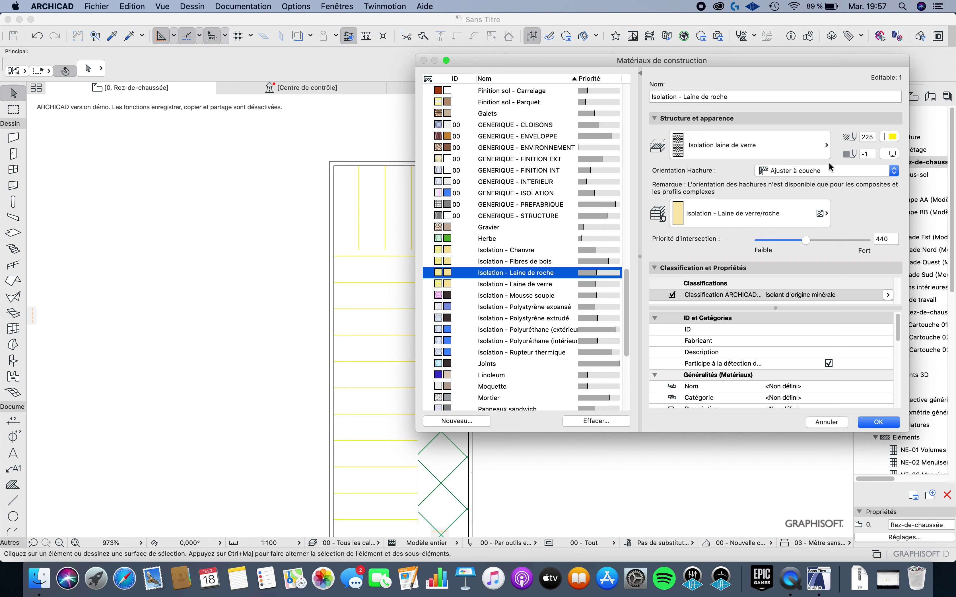
left_click(888, 139)
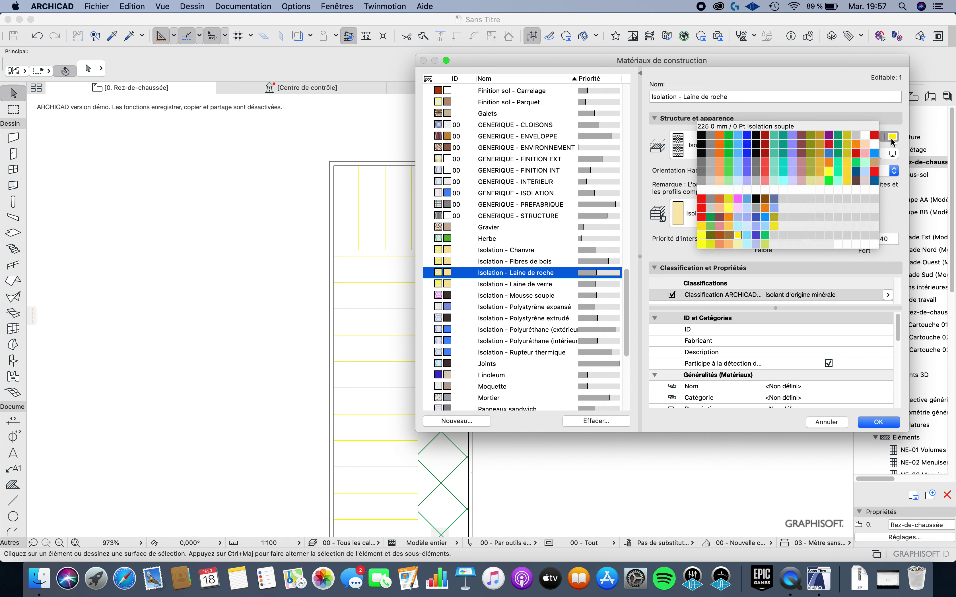
left_click(783, 153)
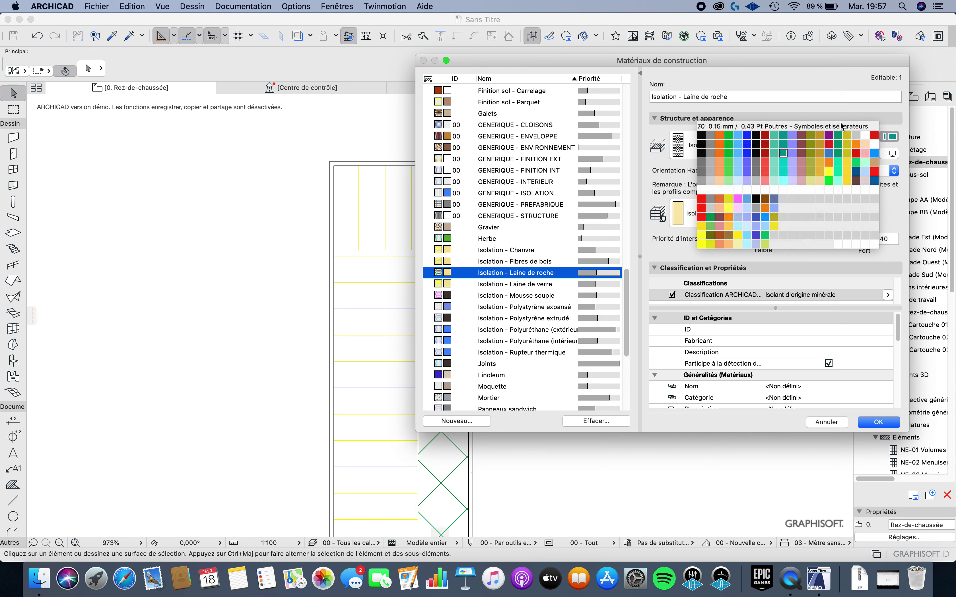
left_click(858, 70)
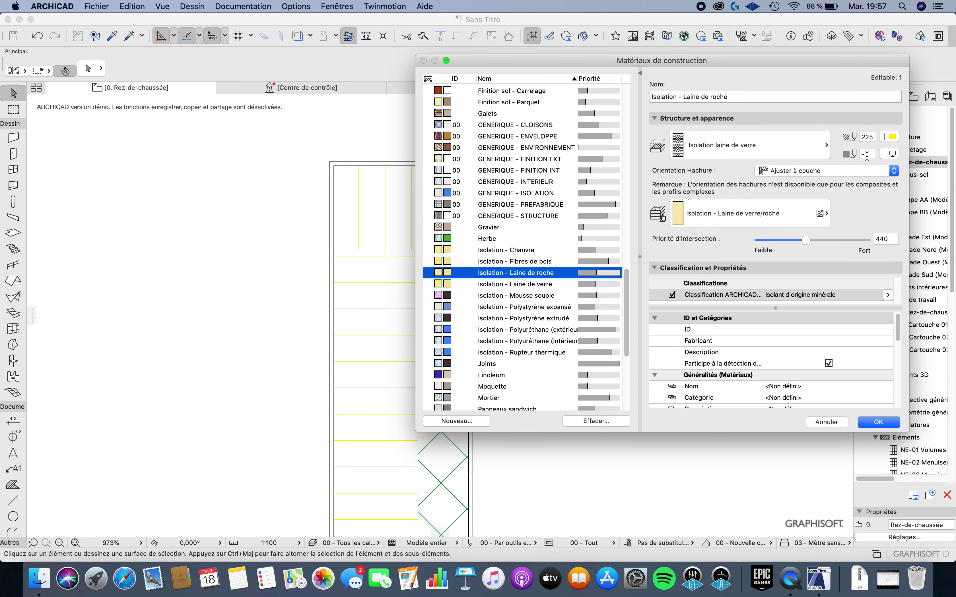
Step: Apply the building material changes and check the rock wool's new hatch at the exterior wall corner
left_click(879, 422)
scroll(438, 224, "down", 5)
scroll(624, 236, "down", 5)
scroll(324, 214, "up", 10)
scroll(438, 336, "down", 3)
scroll(451, 339, "up", 3)
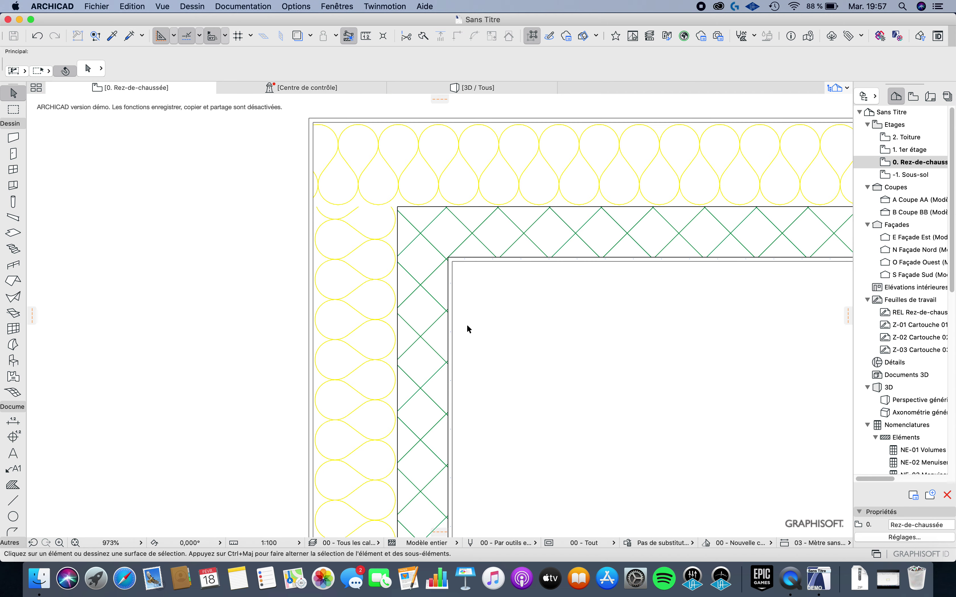
scroll(462, 336, "down", 5)
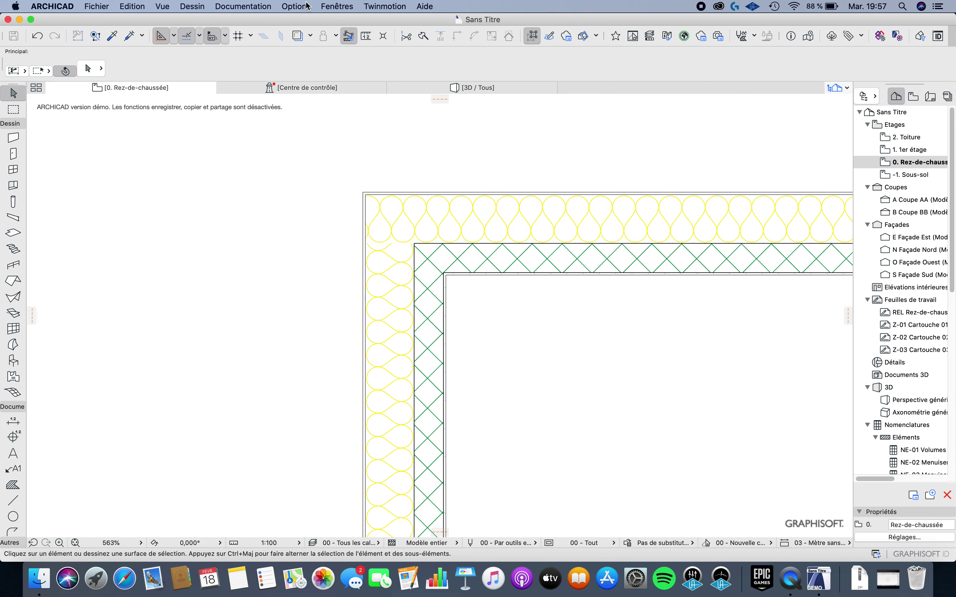
Step: In composite "1.1 - Mur ext: revét ext + isol ext + maçonnerie + enduit", set the "Isolation - Laine de roche" layer's thickness to 0,150 m and apply it
left_click(297, 7)
mouse_move(322, 20)
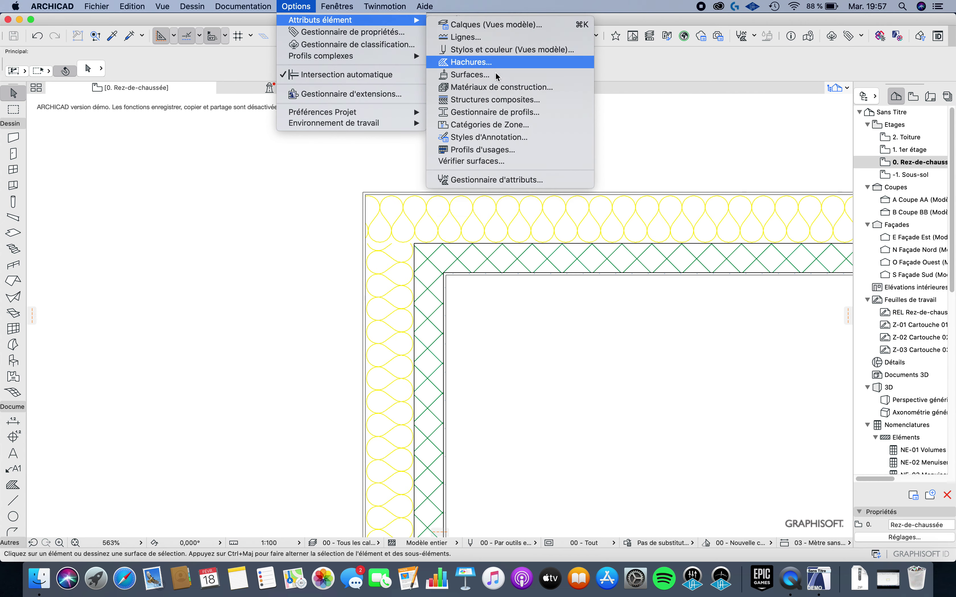
left_click(501, 100)
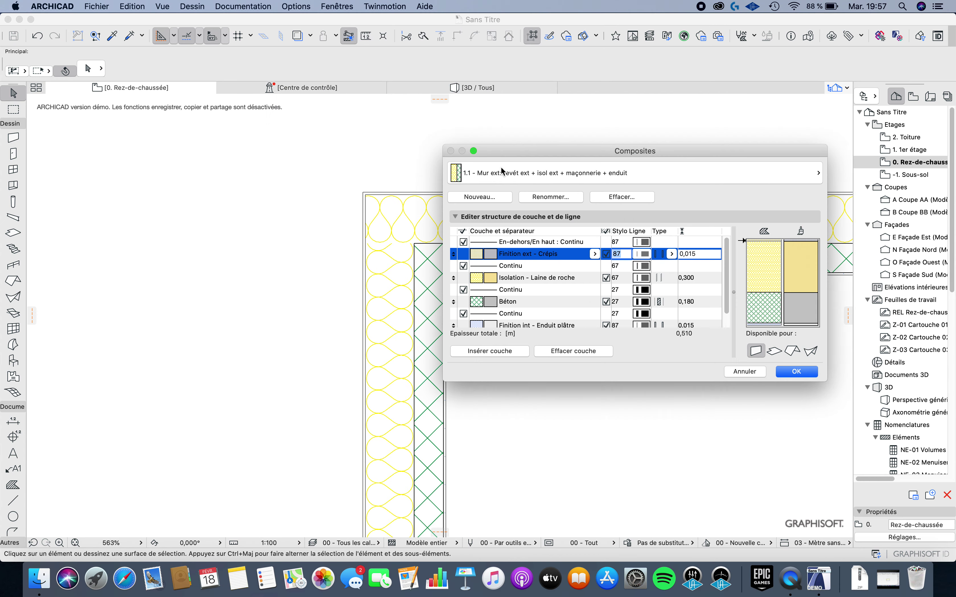
left_click_drag(521, 155, 537, 296)
scroll(553, 437, "down", 2)
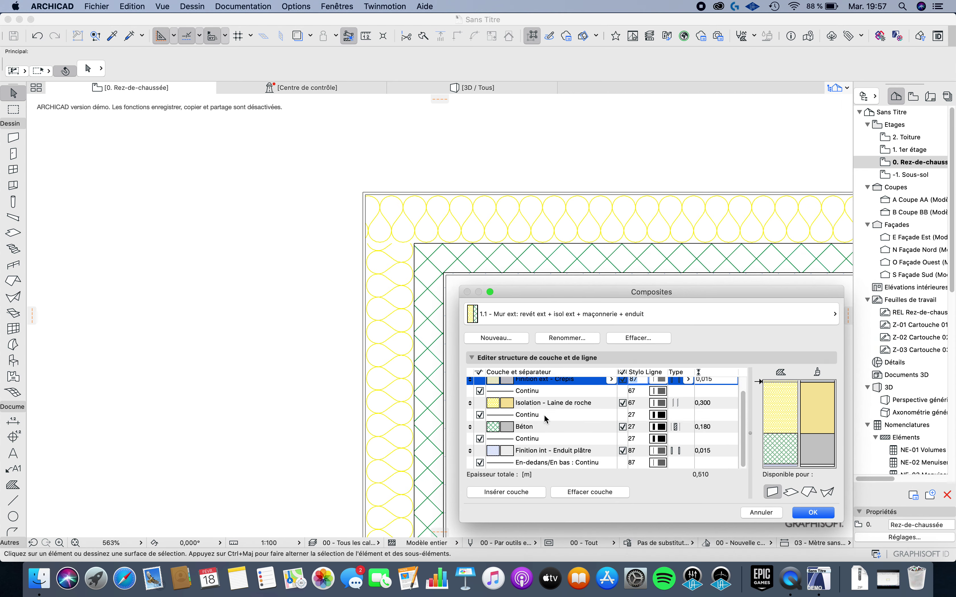
left_click(709, 406)
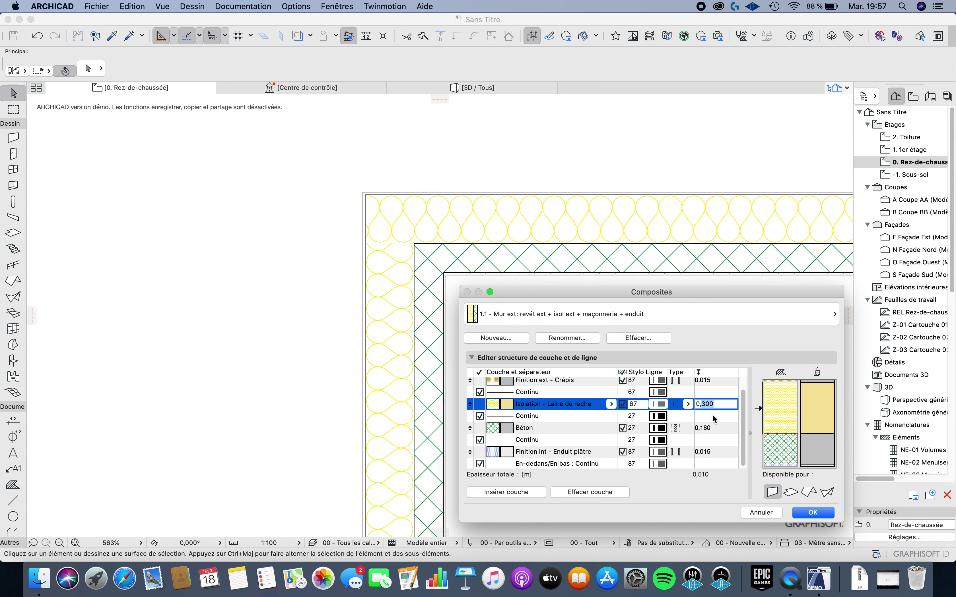
type("15")
left_click(747, 412)
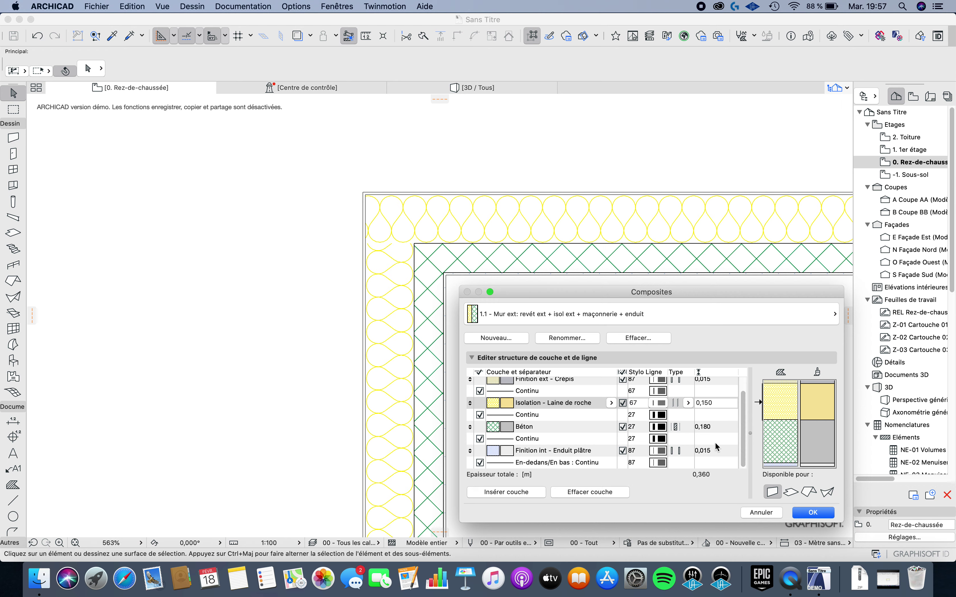
scroll(715, 442, "up", 2)
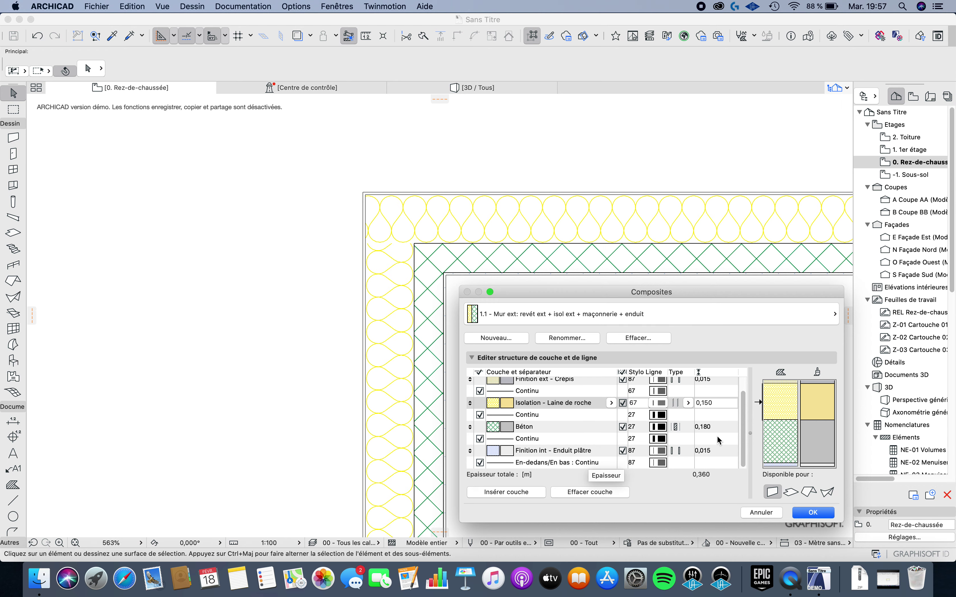
scroll(717, 436, "down", 1)
left_click(813, 512)
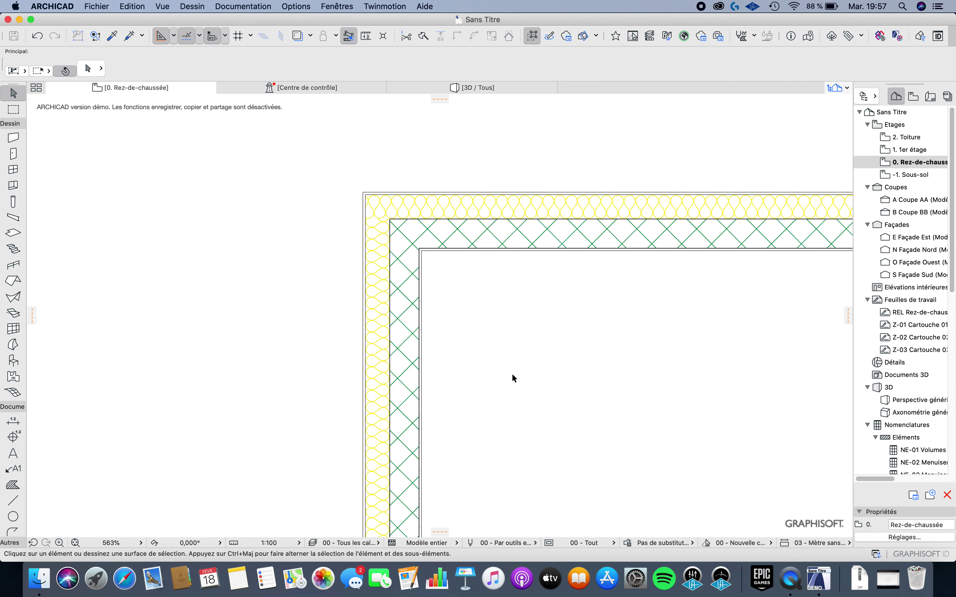
Step: Inspect how the insulation hatch and the layers meet at the wall corner with the thinner insulation
scroll(376, 252, "up", 5)
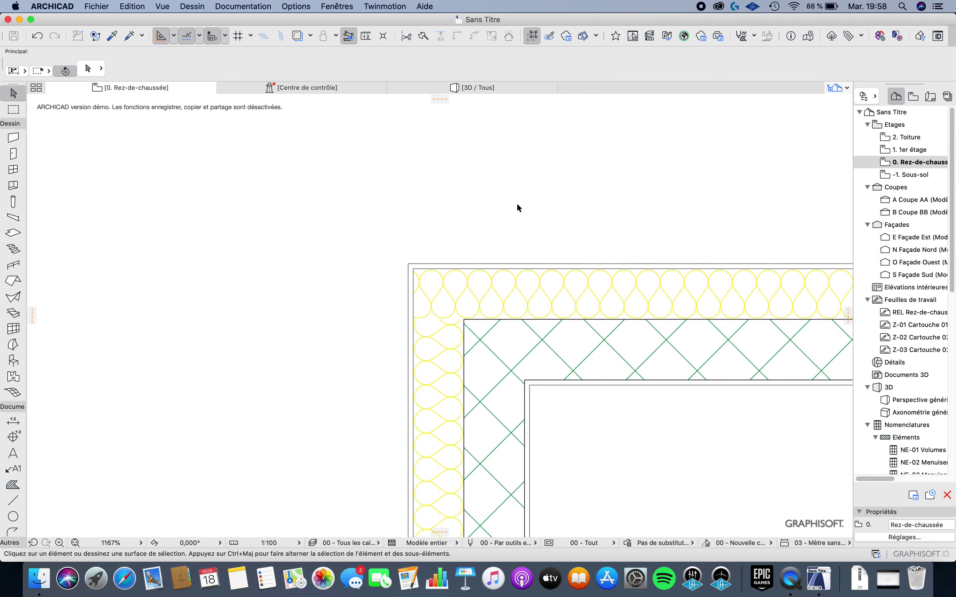
scroll(513, 297, "down", 4)
scroll(437, 312, "up", 3)
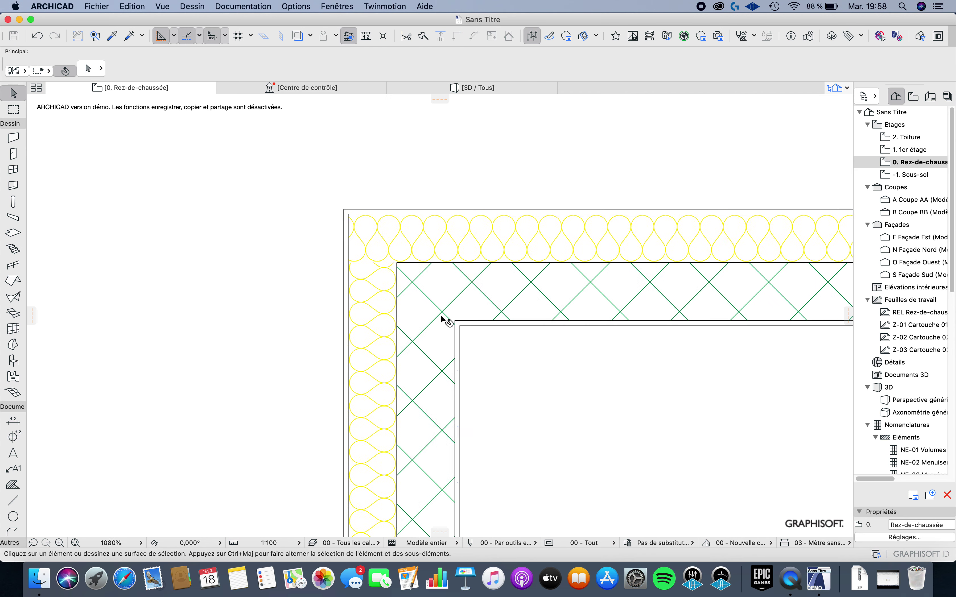
scroll(440, 315, "up", 1)
scroll(379, 237, "up", 2)
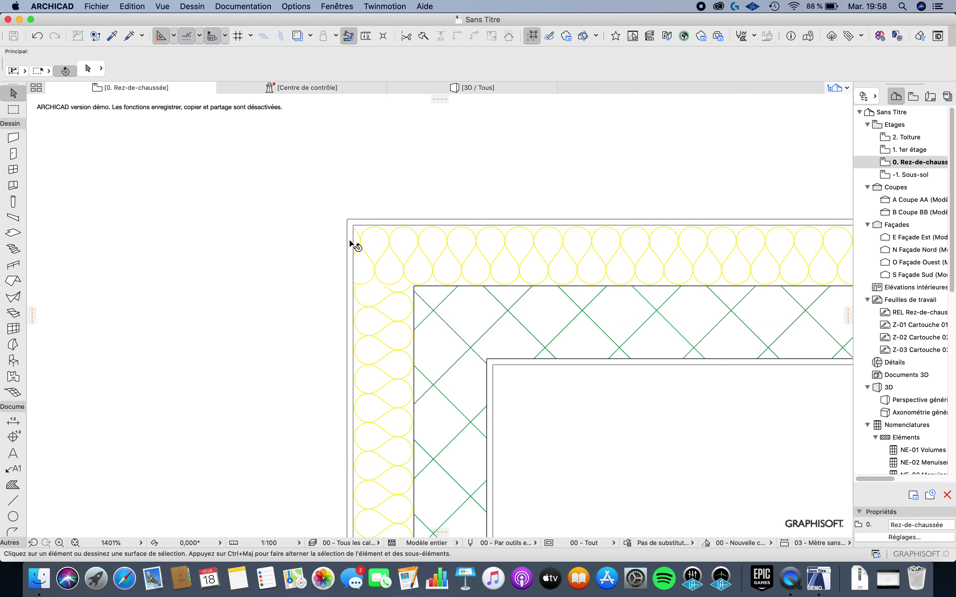
scroll(498, 375, "down", 3)
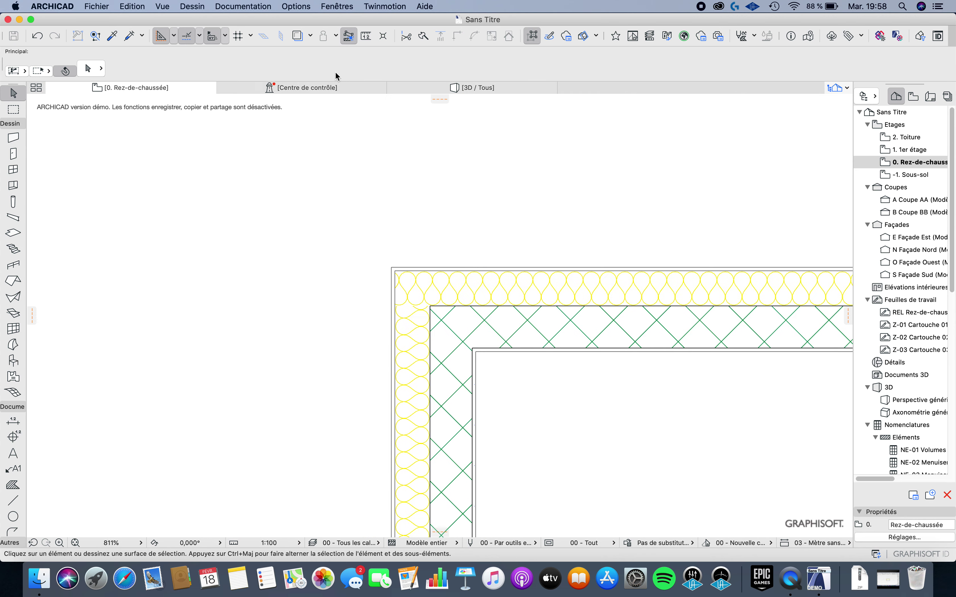
Step: Delete the "Finition int - Enduit plâtre" layer from the 1.1 exterior wall composite and apply the change
left_click(305, 7)
mouse_move(312, 21)
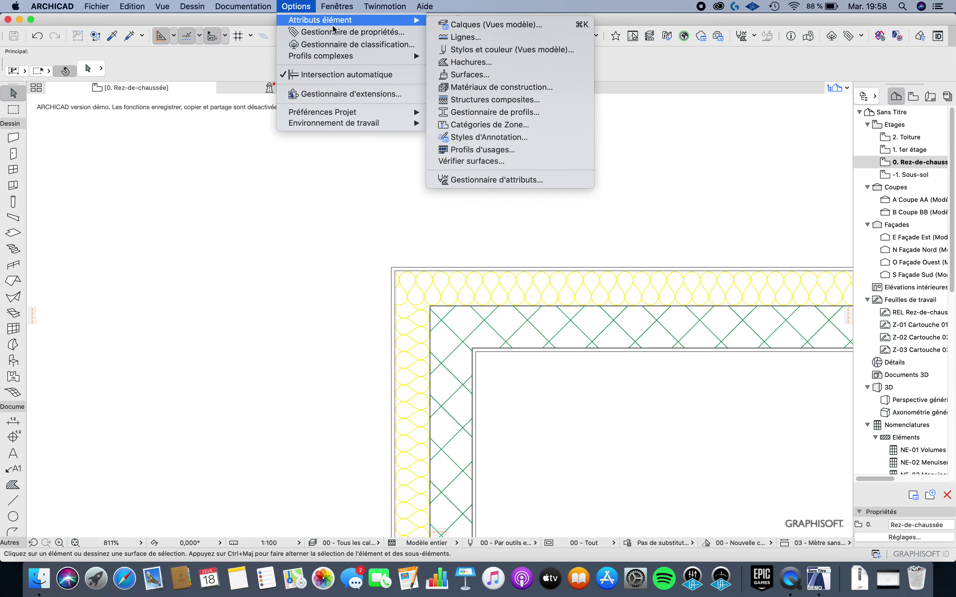
left_click(501, 100)
left_click_drag(566, 299, 392, 17)
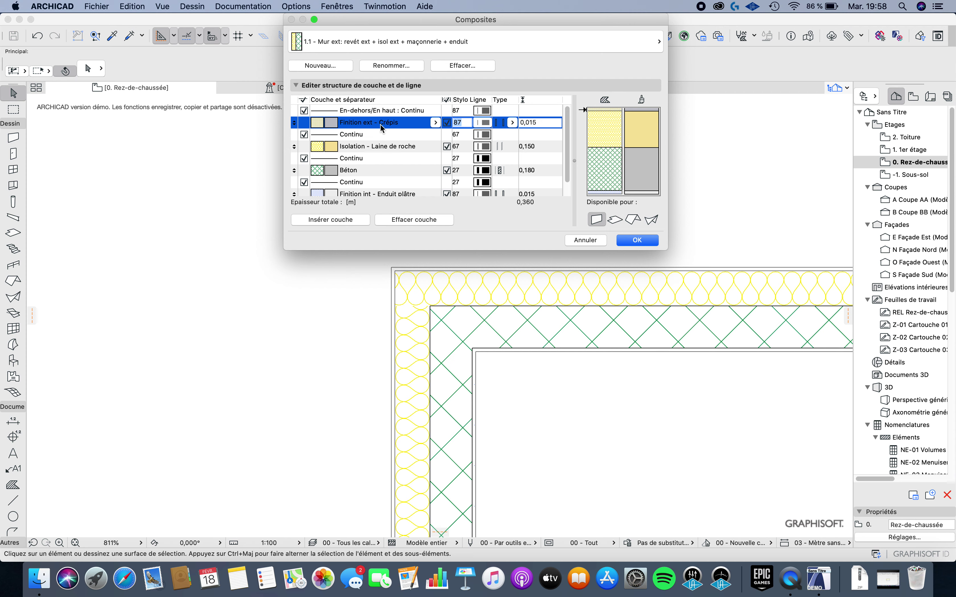
scroll(379, 154, "down", 2)
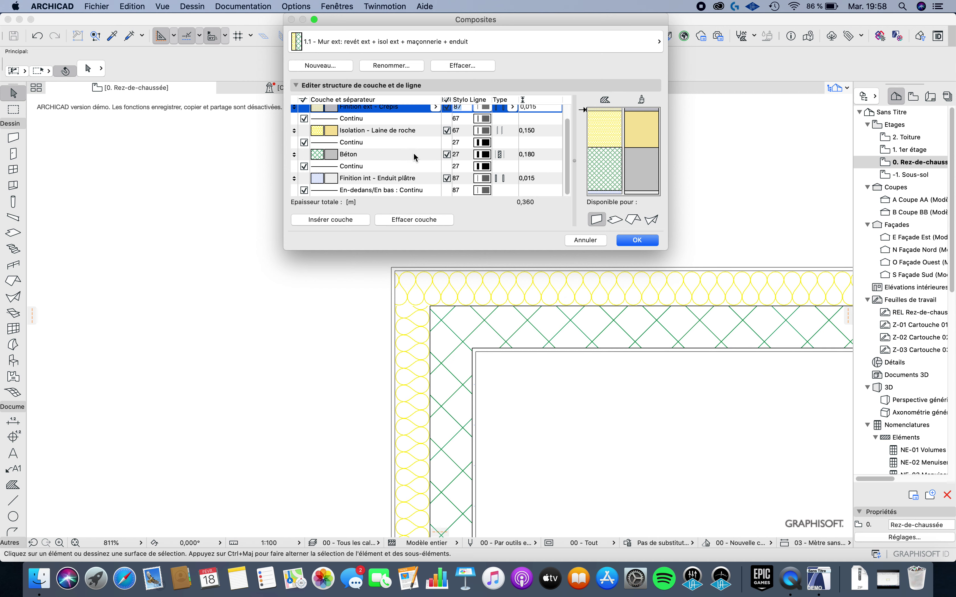
left_click(374, 180)
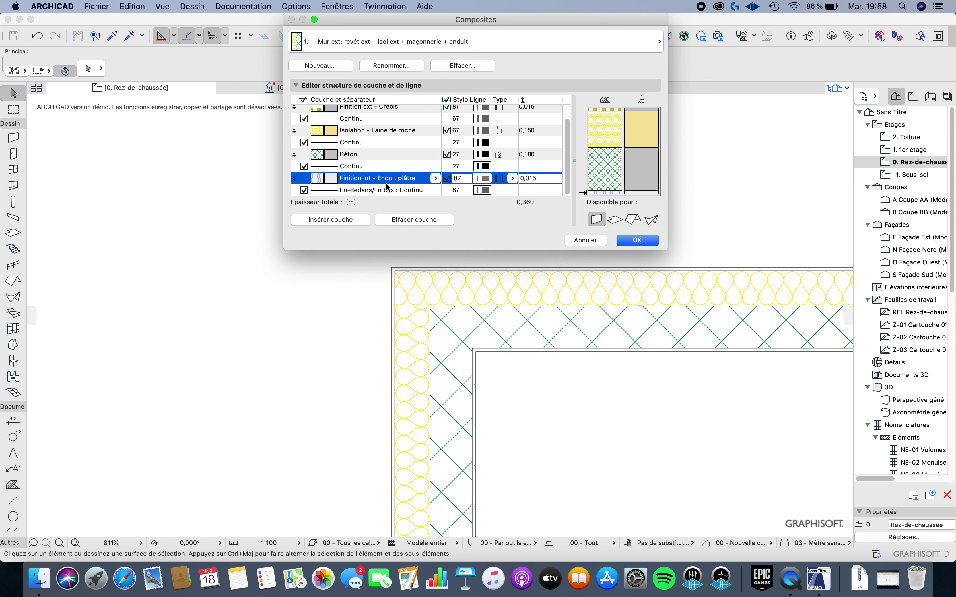
left_click(418, 221)
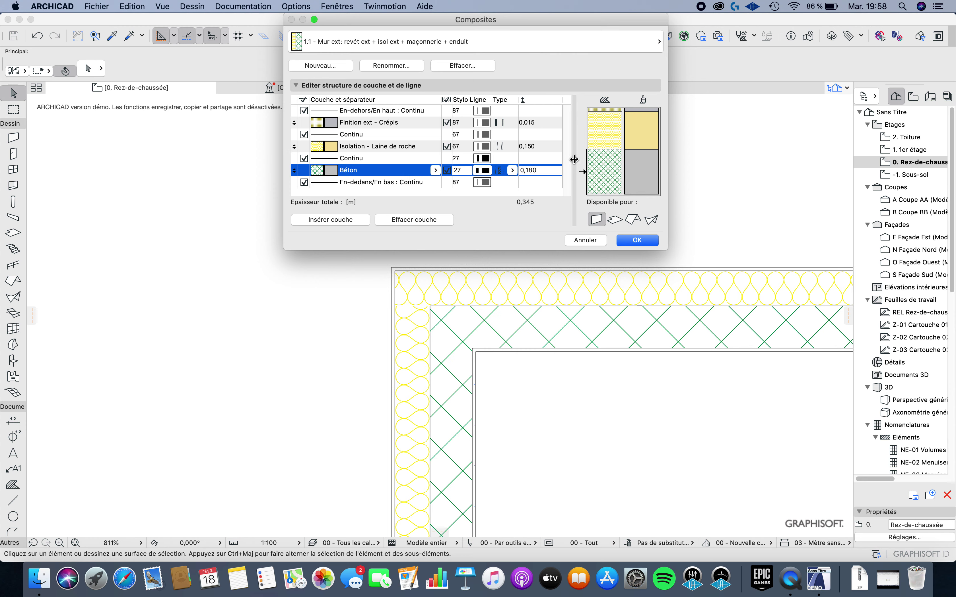
left_click(629, 240)
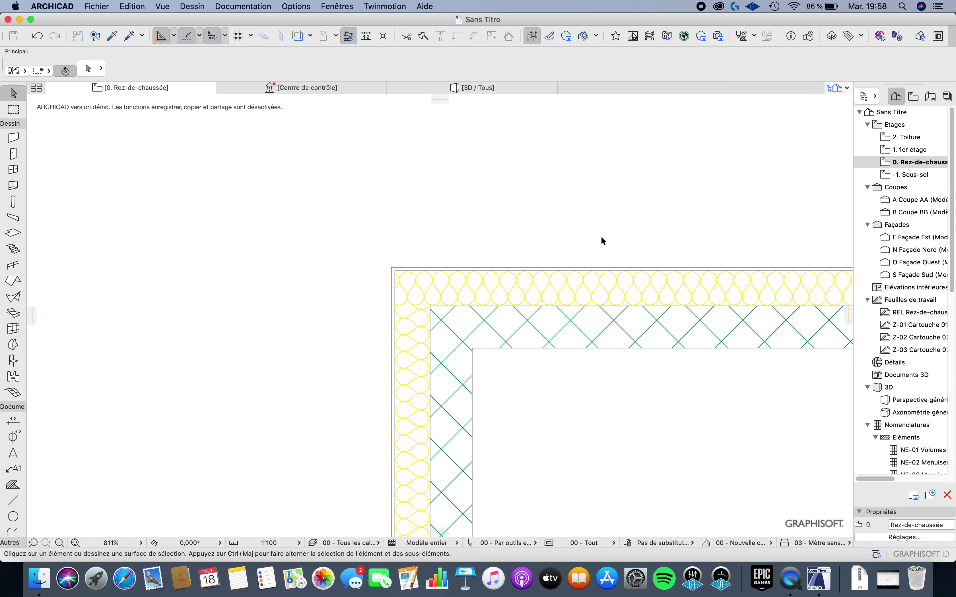
Step: Examine the wall corner in plan, comparing the exterior render, the insulation and the bare interior concrete face
scroll(482, 265, "down", 3)
scroll(467, 271, "right", 3)
scroll(337, 239, "up", 5)
scroll(494, 236, "down", 8)
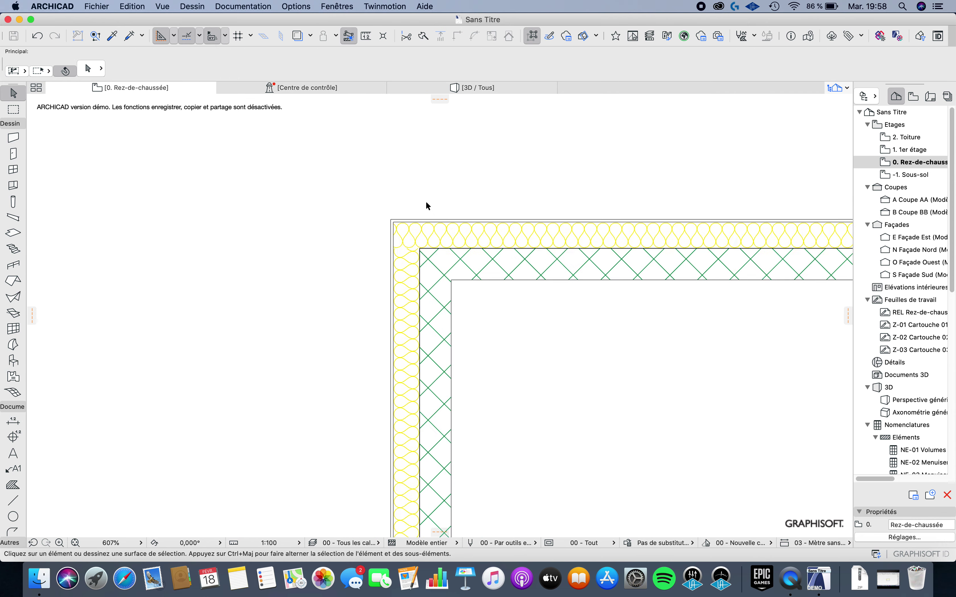
scroll(393, 236, "up", 8)
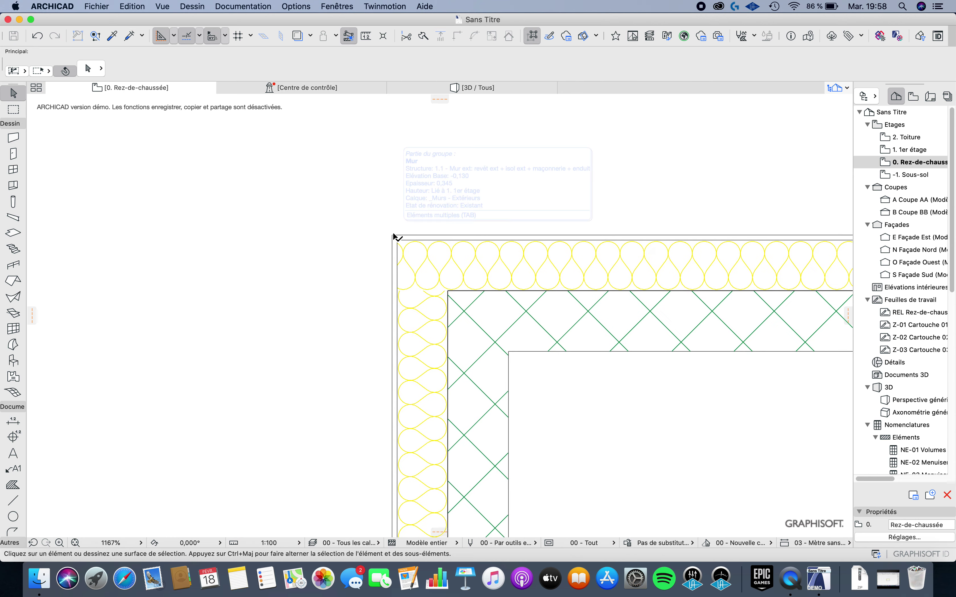
scroll(486, 228, "down", 2)
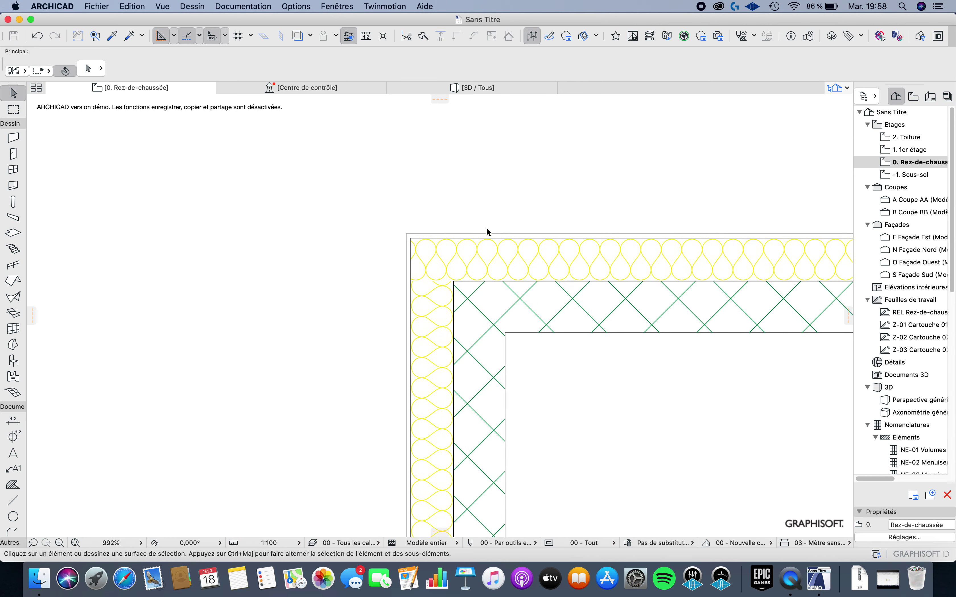
scroll(450, 280, "up", 4)
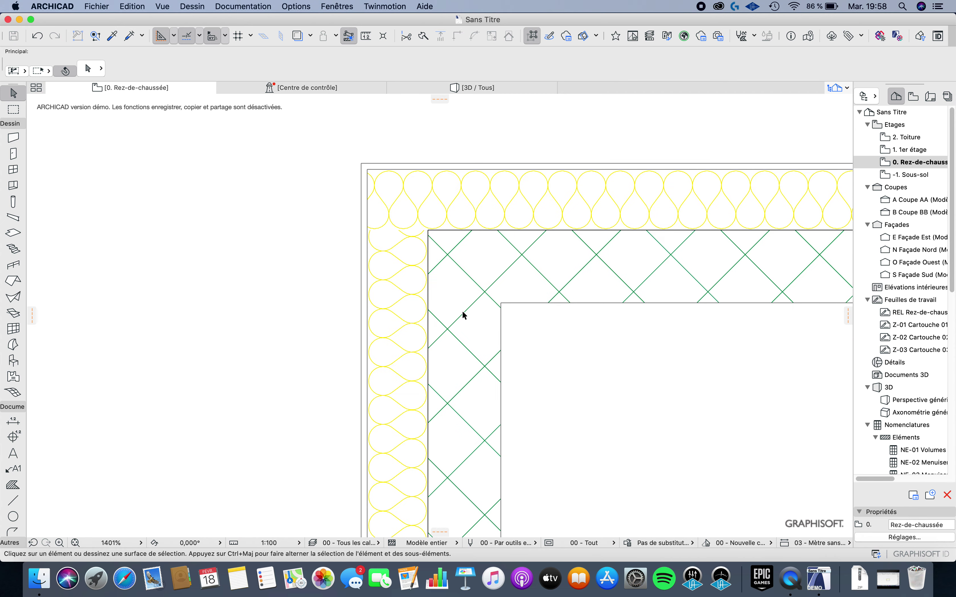
scroll(474, 336, "down", 1)
scroll(474, 340, "down", 1)
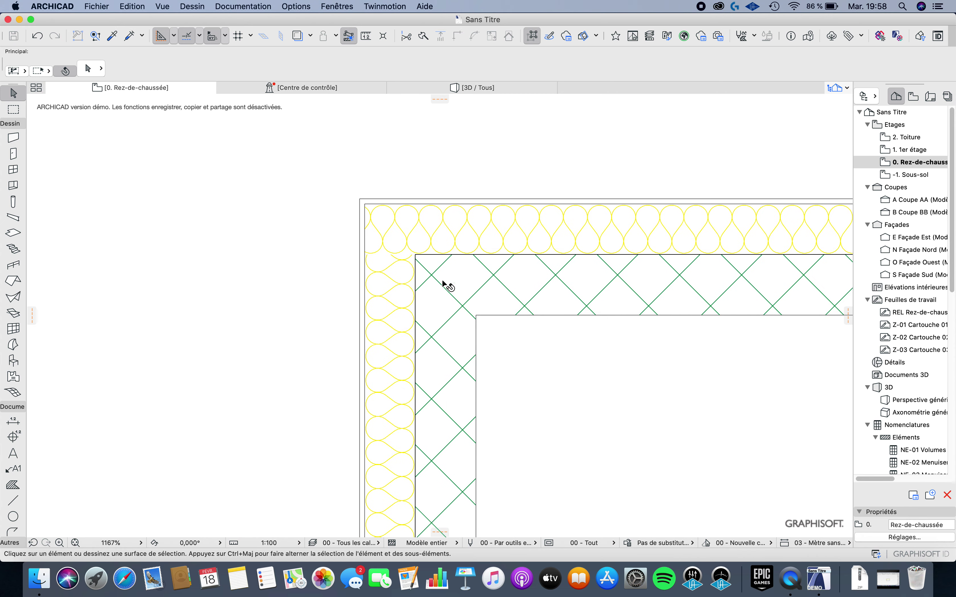
Step: Select the vertical exterior wall, view the list of available composite structures, and deselect the wall without changing its structure
left_click(447, 362)
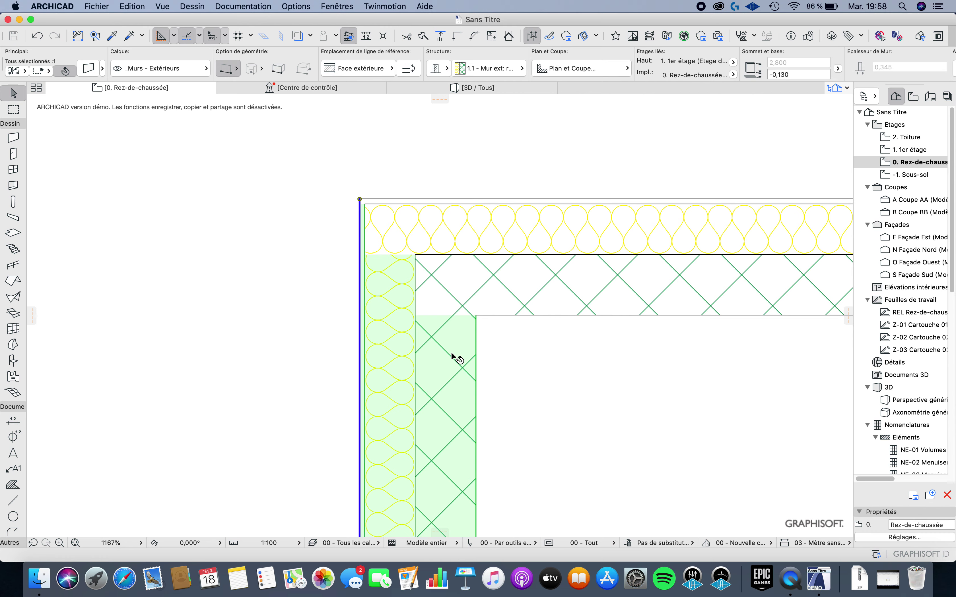
left_click(484, 70)
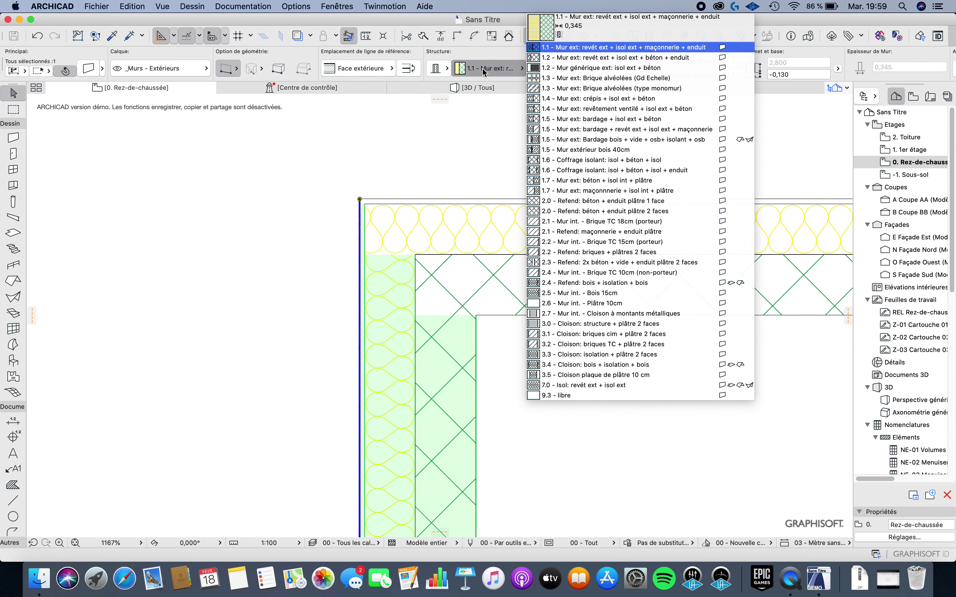
left_click(483, 71)
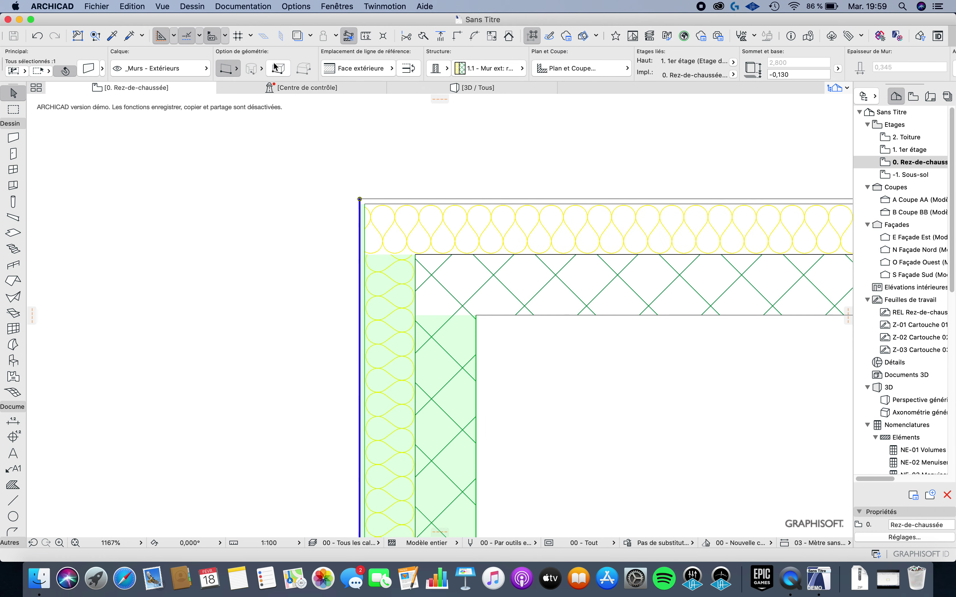
left_click(88, 69)
key("Escape")
left_click(342, 189)
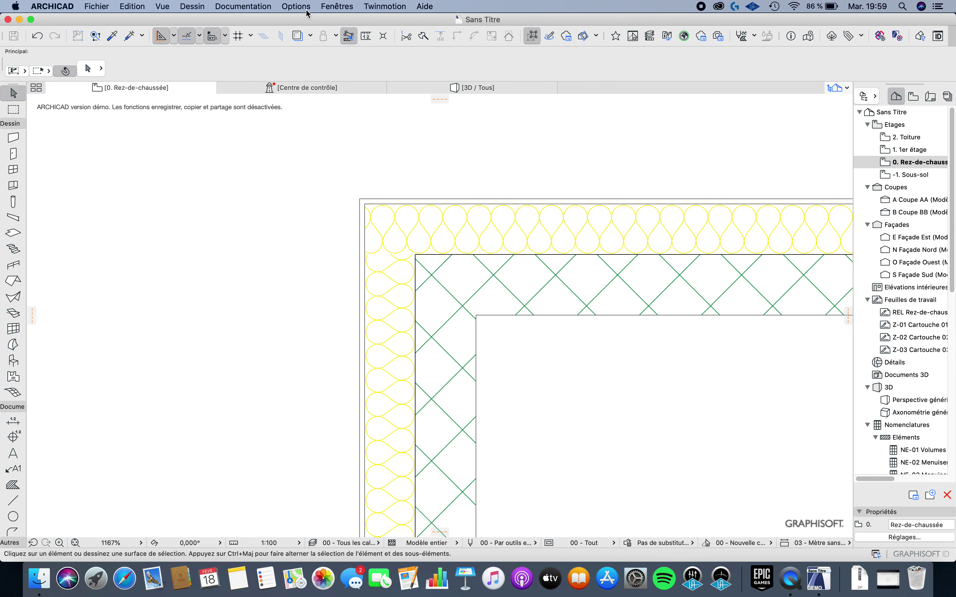
left_click(296, 6)
mouse_move(320, 19)
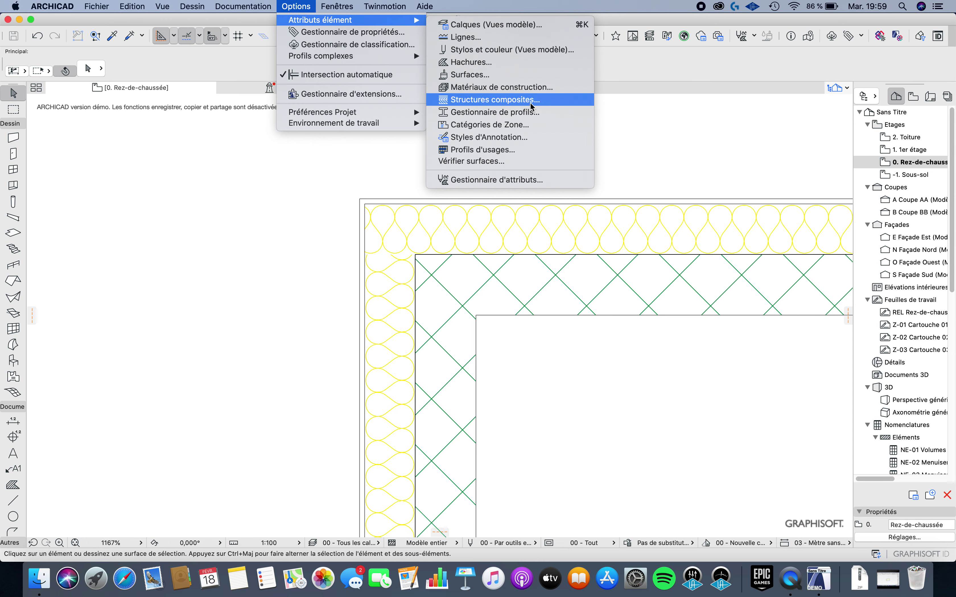
left_click(491, 100)
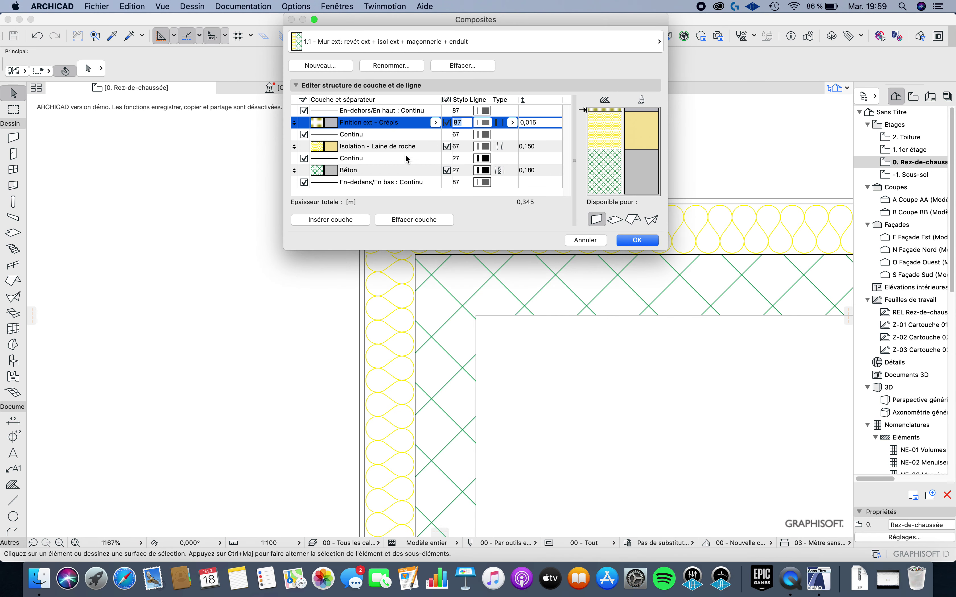
left_click(365, 172)
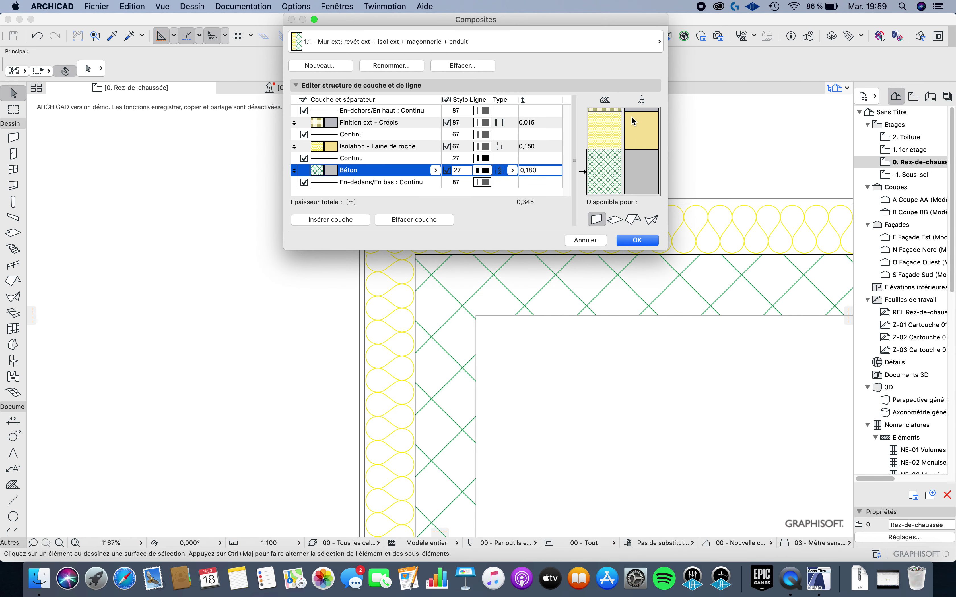
left_click(584, 241)
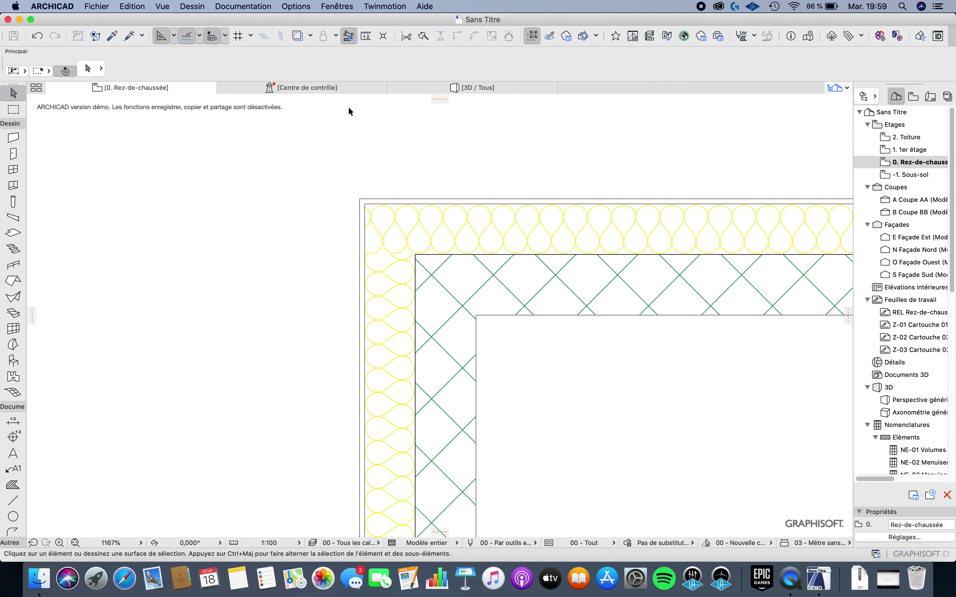
Step: Open the Béton building material for editing and keep its settings within reach beside the plan
left_click(297, 7)
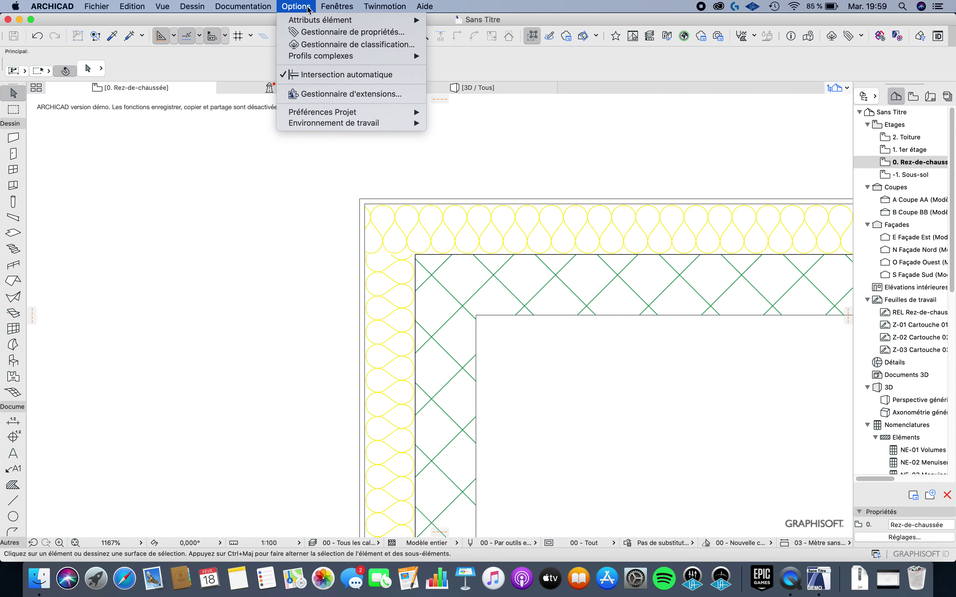
mouse_move(313, 19)
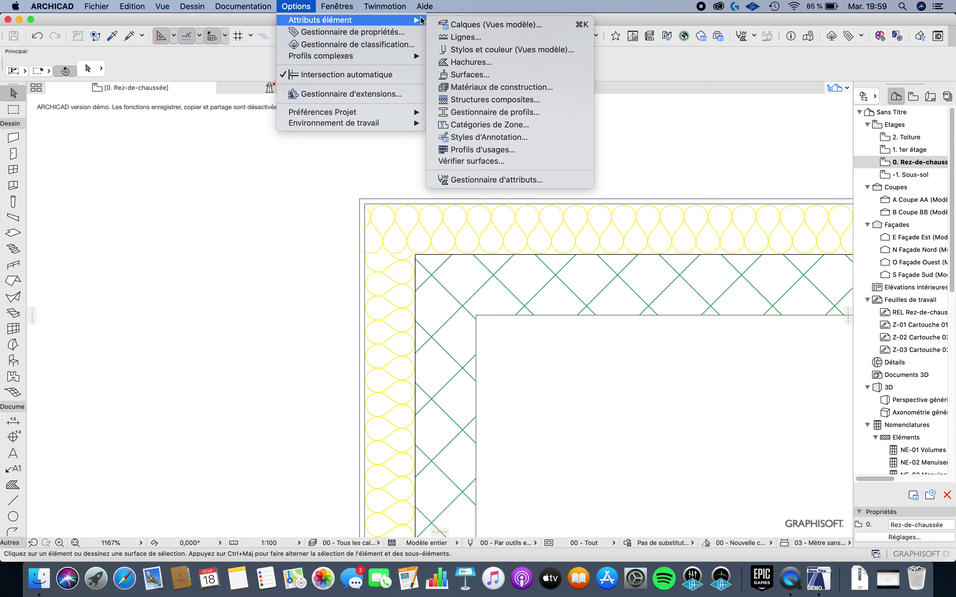
left_click(502, 87)
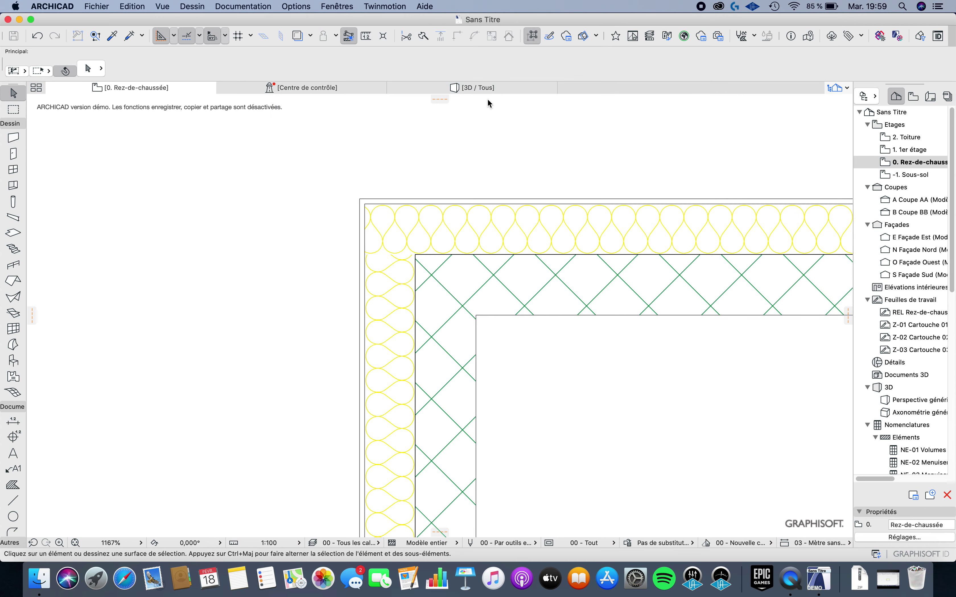
left_click_drag(672, 62, 666, 94)
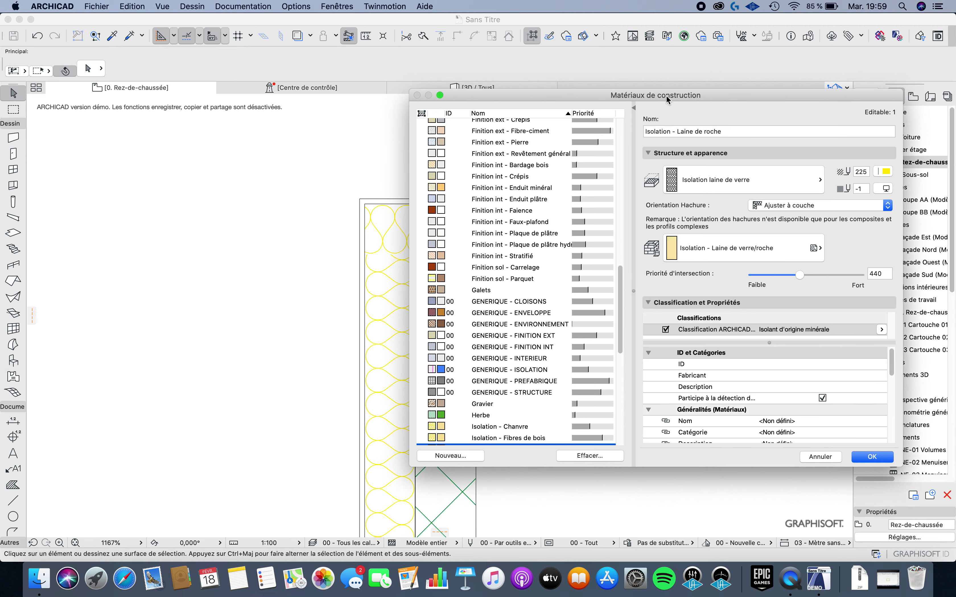
scroll(585, 249, "up", 10)
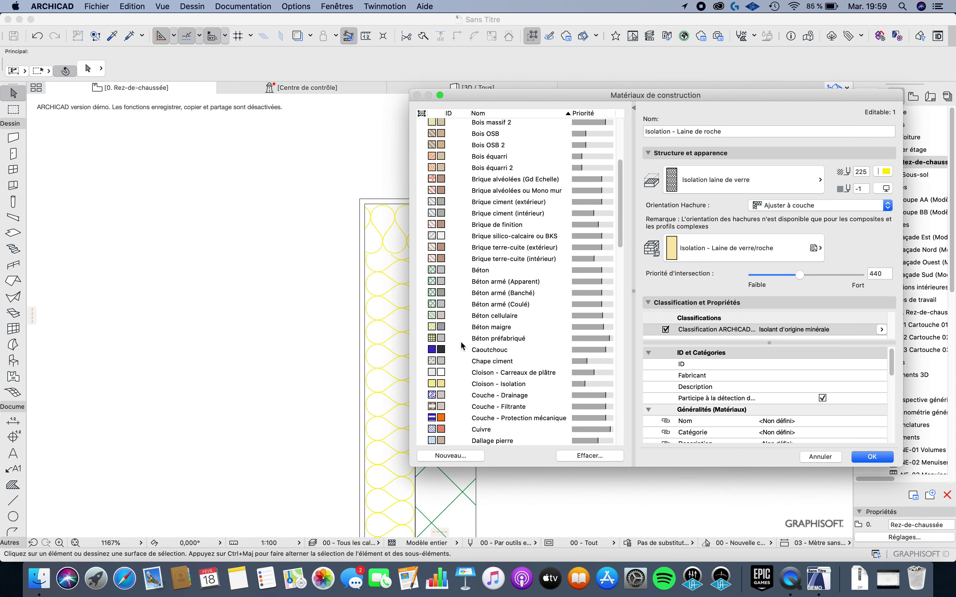
left_click(488, 271)
mouse_move(685, 99)
left_mouse_down()
mouse_move(357, 70)
mouse_move(445, 66)
left_mouse_up()
Step: Try the solid fill "Hachure solide" as the cut hatch of the Béton building material
left_click(491, 149)
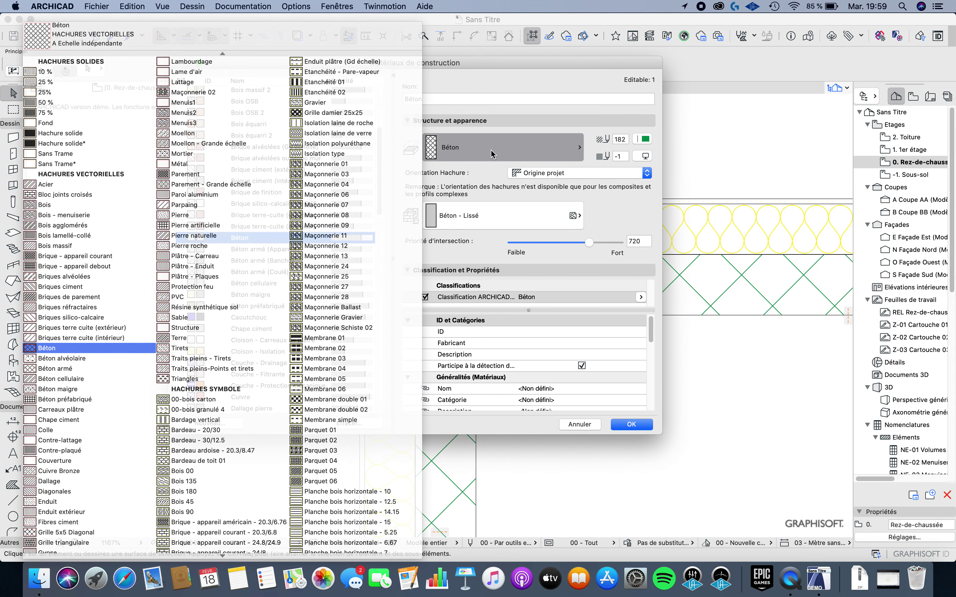
left_click(491, 149)
left_click(490, 149)
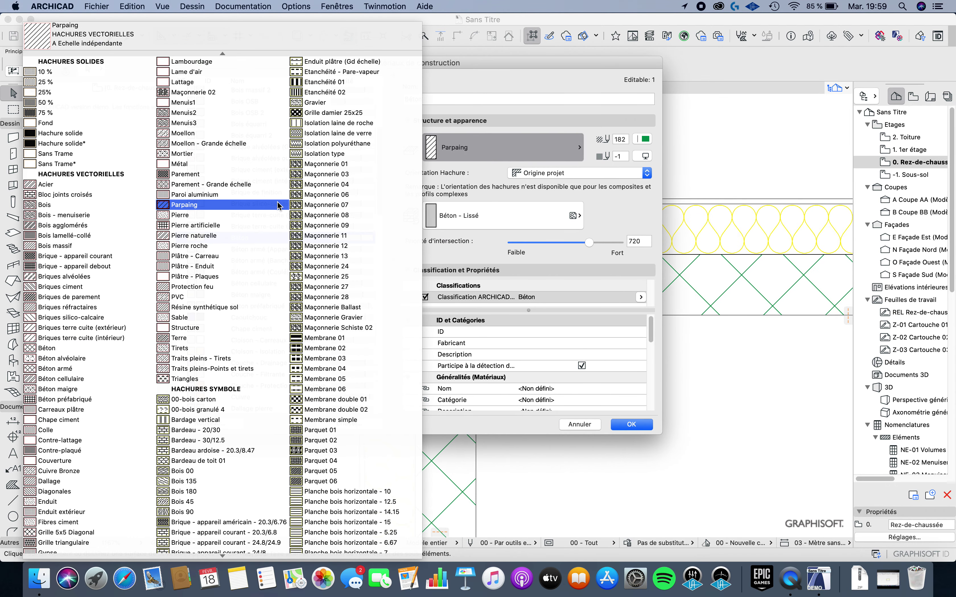
left_click(118, 287)
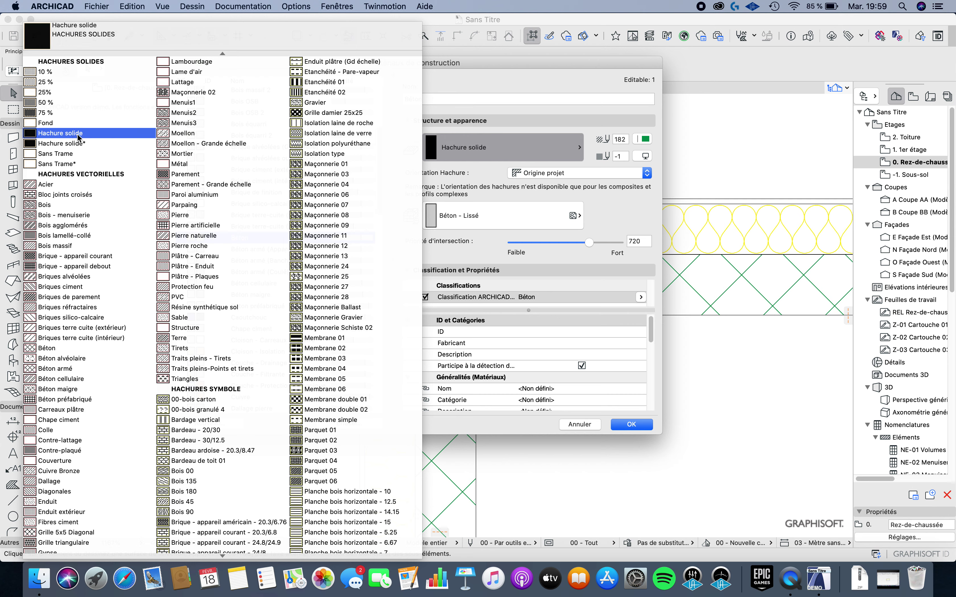
left_click(101, 134)
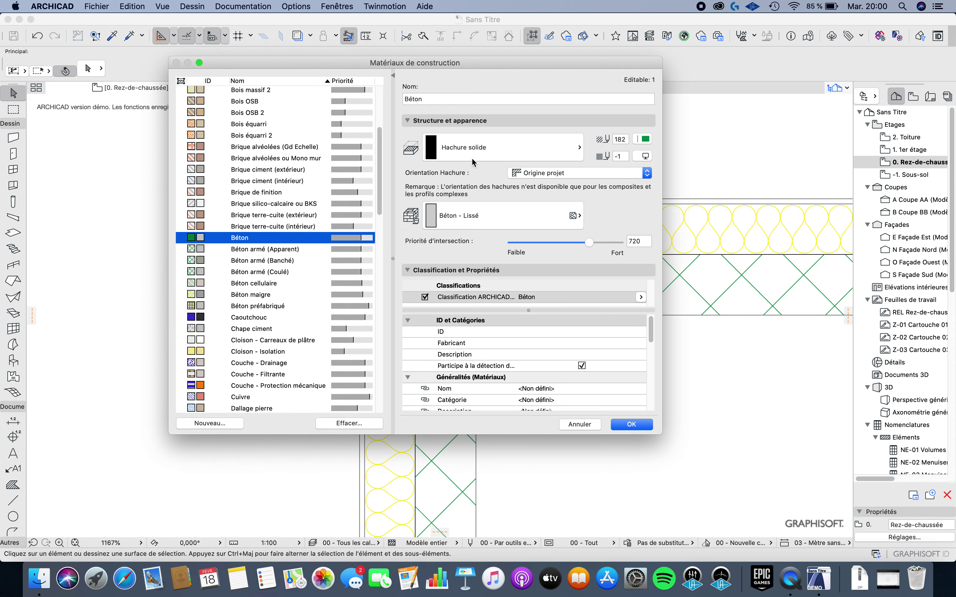
Step: Set the Béton building material's cut hatch to the 50 % solid fill and apply it to the walls
left_click(553, 150)
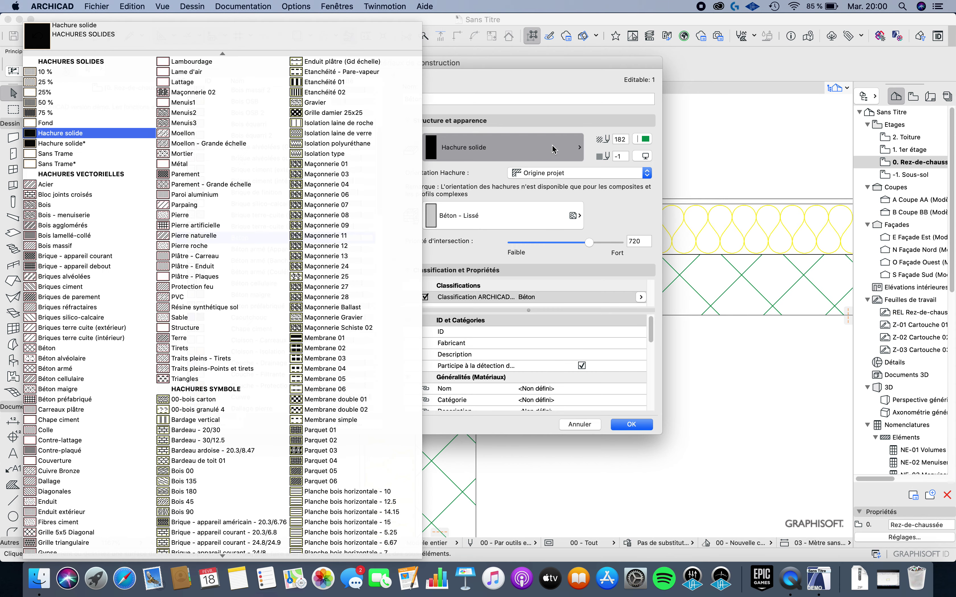
left_click(55, 106)
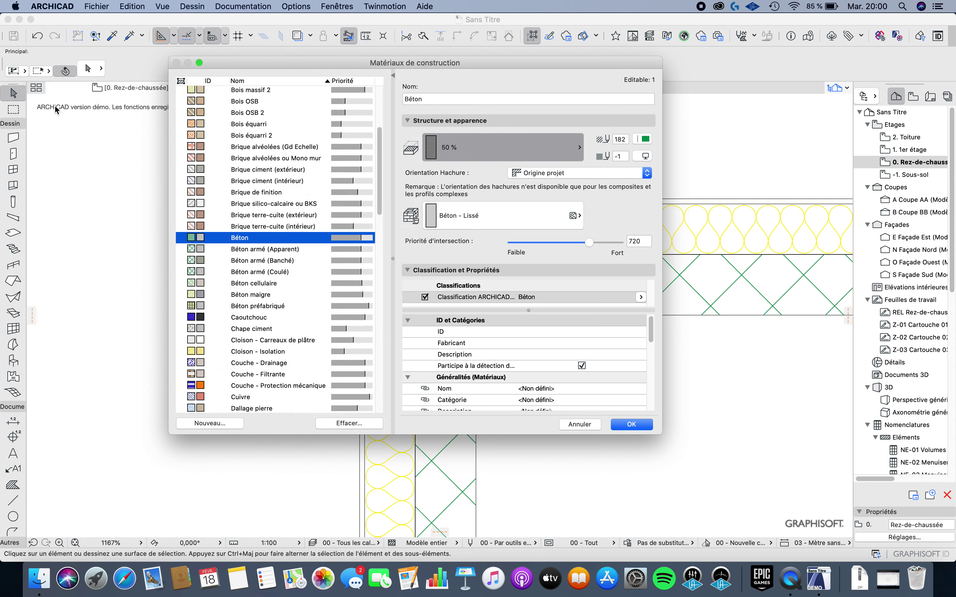
left_click(630, 425)
scroll(506, 340, "down", 5)
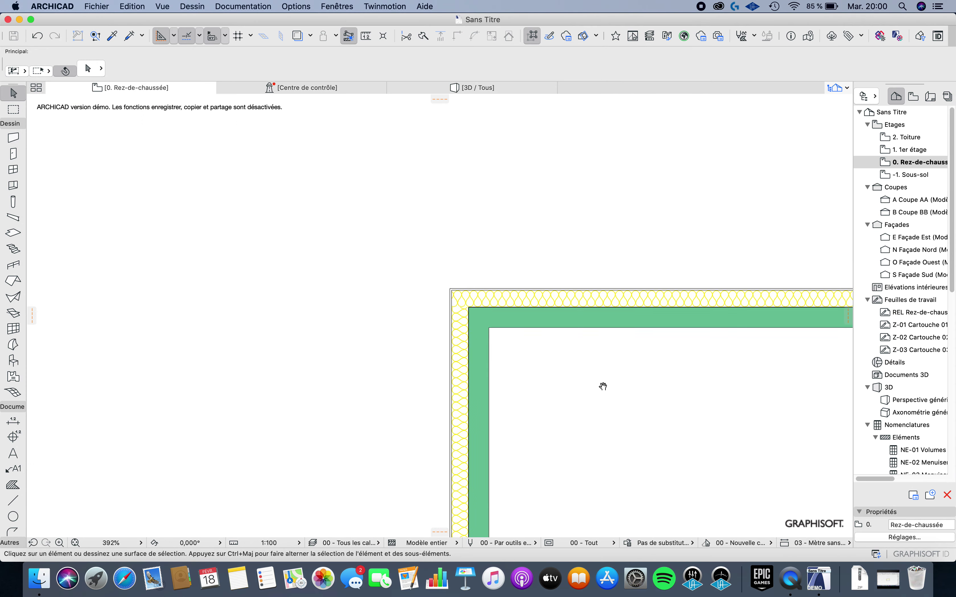
middle_click_drag(612, 389, 420, 328)
scroll(273, 273, "up", 4)
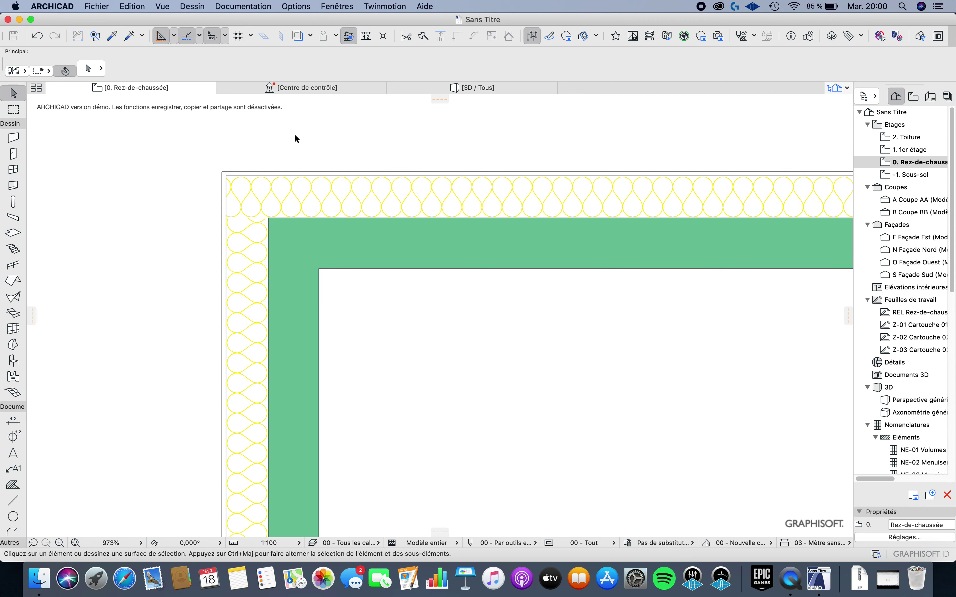
Step: Change the Béton building material's cut hatch pen to grey pen 2 and apply the change
left_click(296, 6)
mouse_move(320, 20)
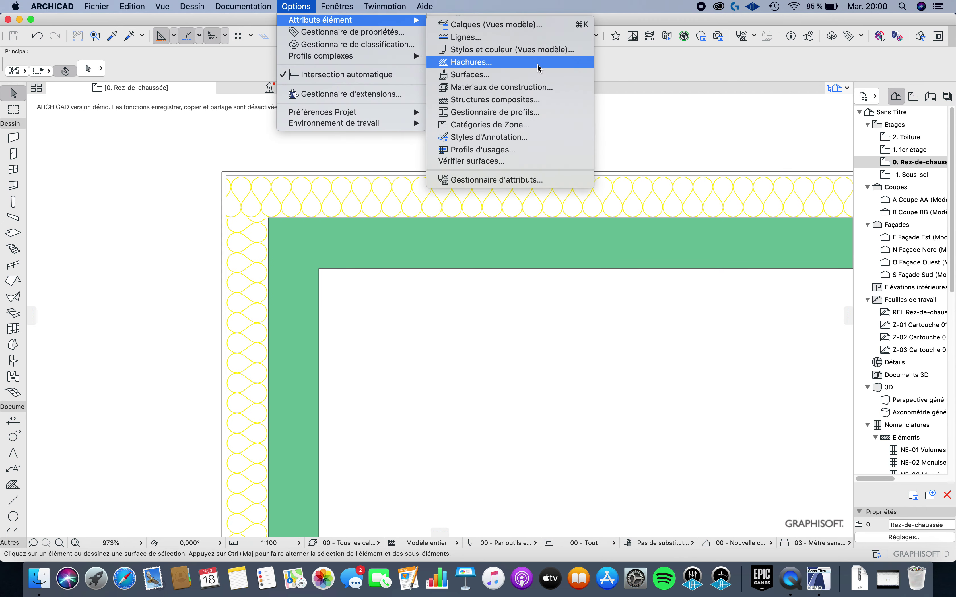
left_click(536, 87)
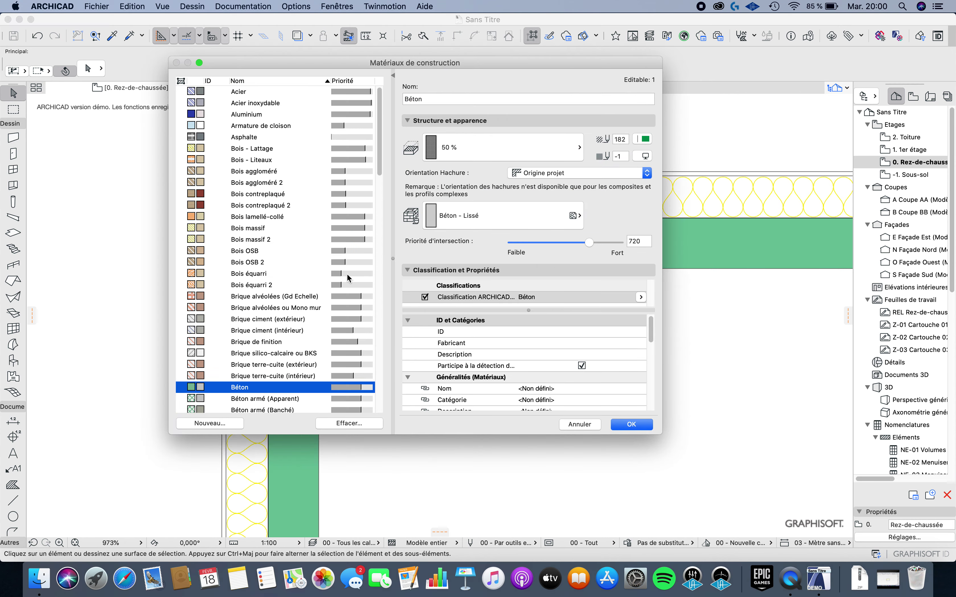
left_click(650, 138)
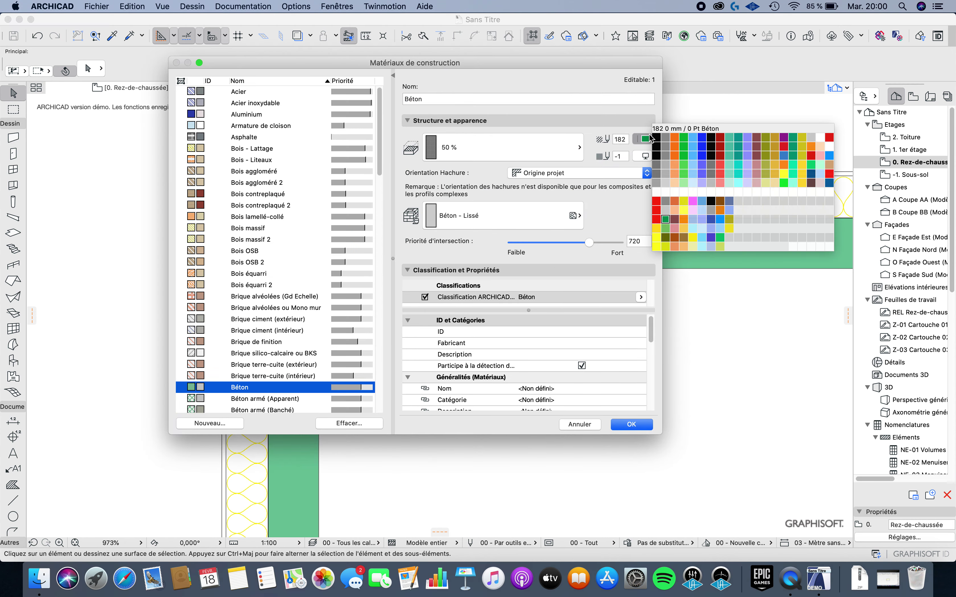
left_click(656, 139)
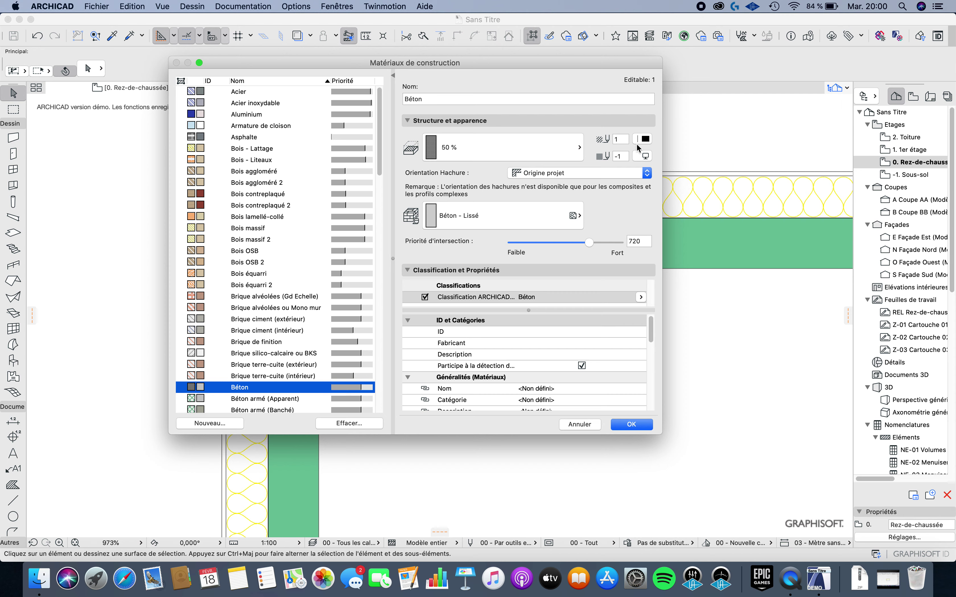
left_click(650, 139)
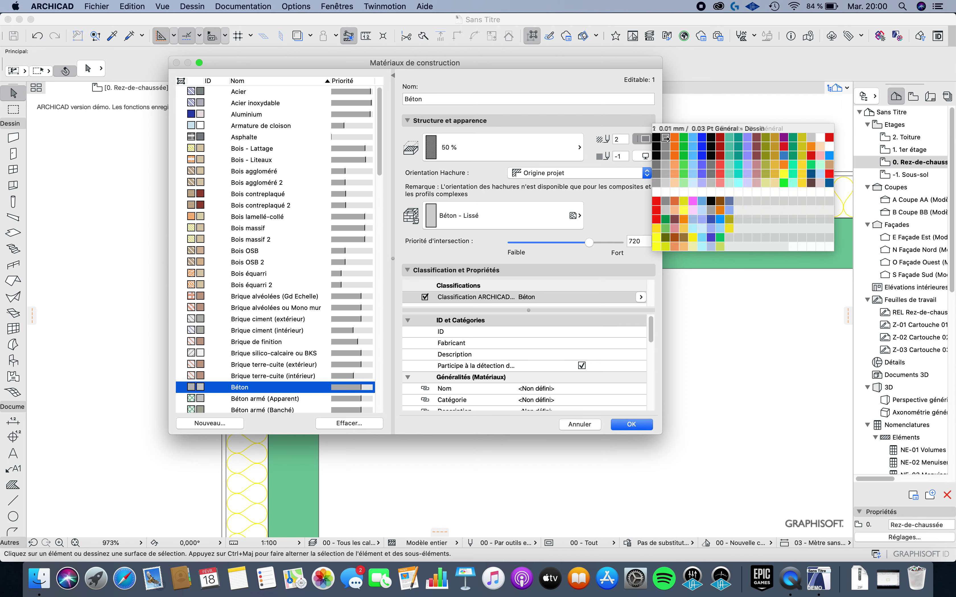
left_click(666, 138)
left_click(622, 423)
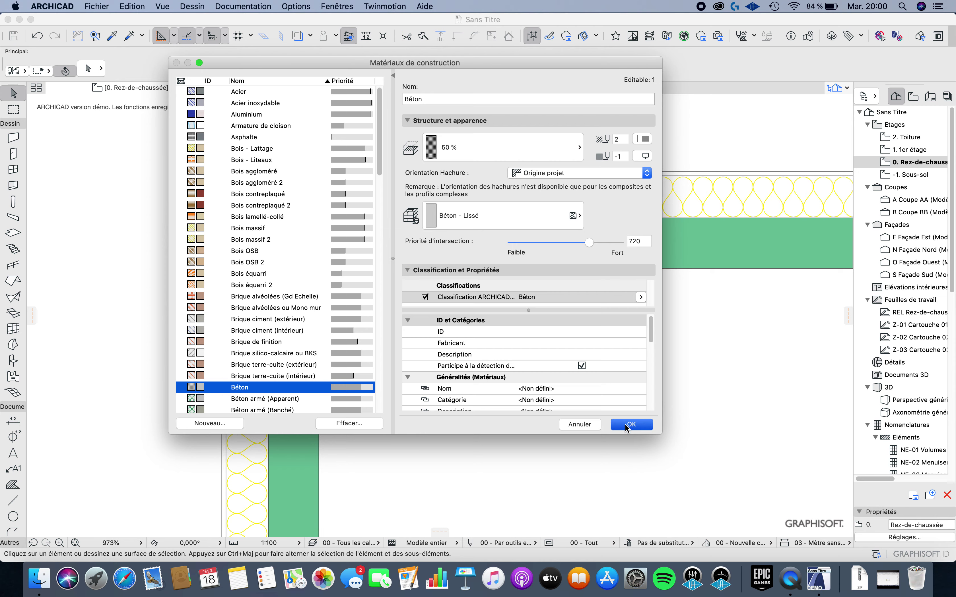
Step: Examine the concrete fill and insulation hatch at the upper-left, upper-right and lower-right wall corners in plan
scroll(452, 392, "down", 10)
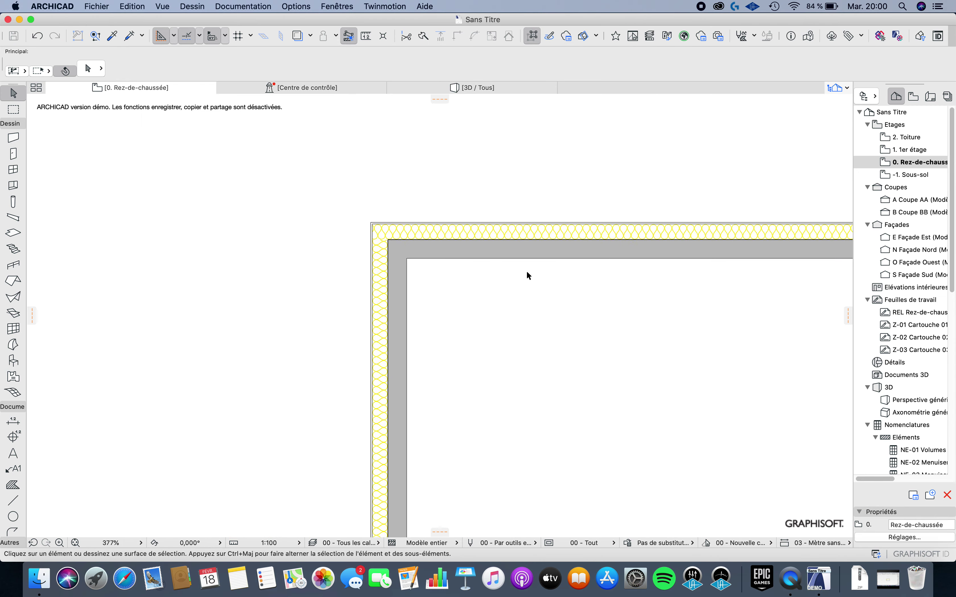
scroll(256, 316, "up", 3)
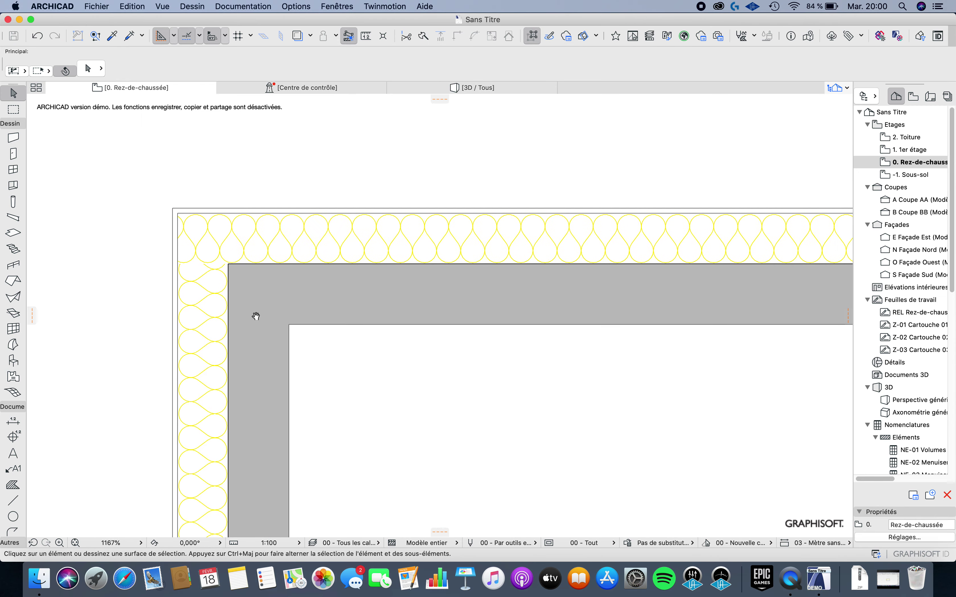
scroll(263, 308, "down", 6)
scroll(343, 321, "up", 10)
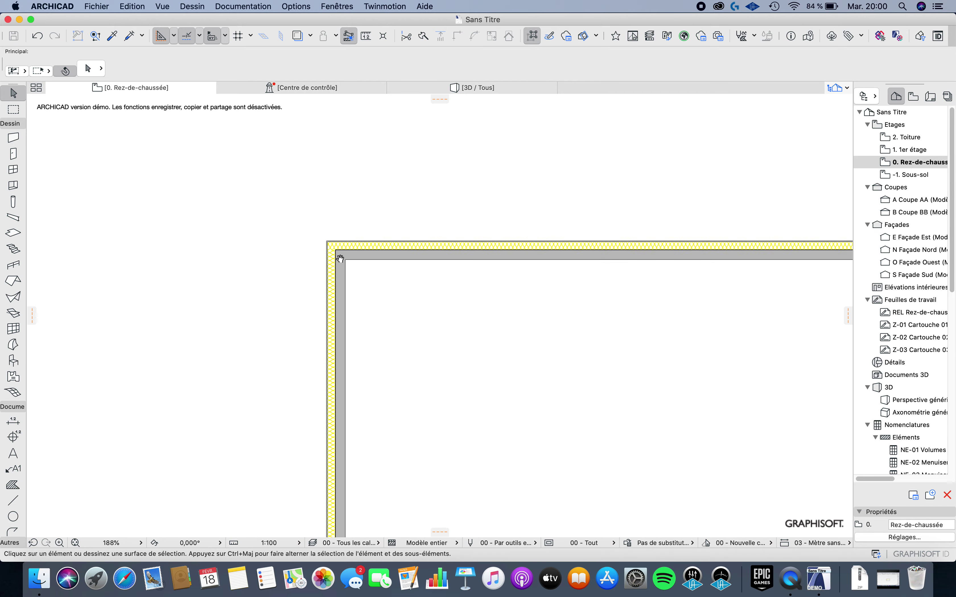
scroll(469, 301, "down", 5)
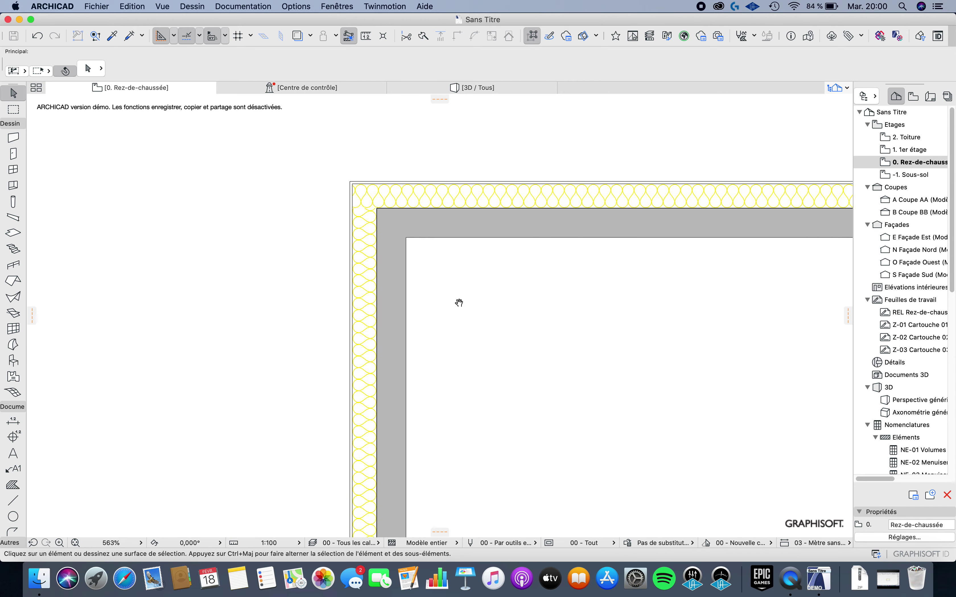
scroll(420, 230, "down", 10)
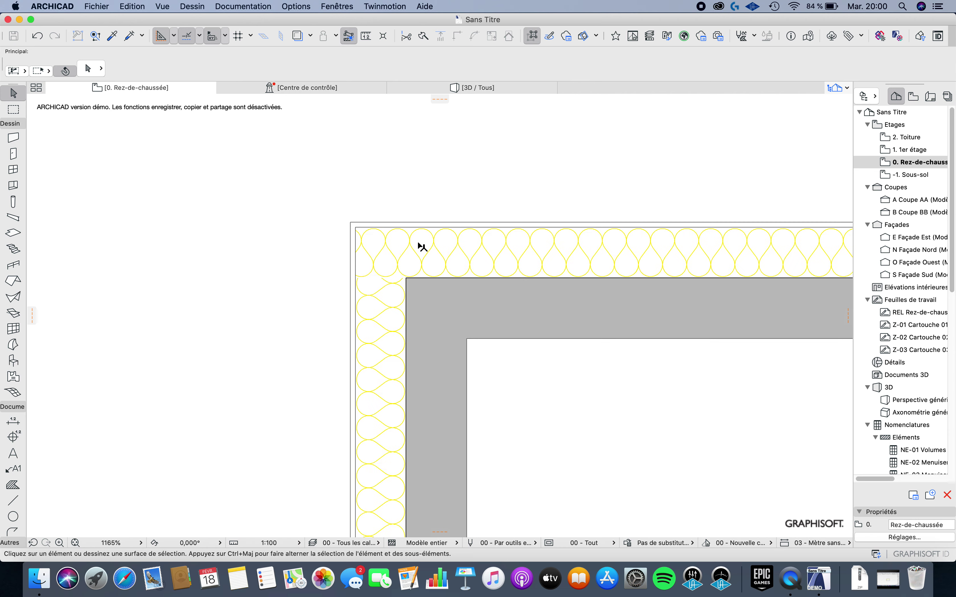
scroll(592, 252, "up", 20)
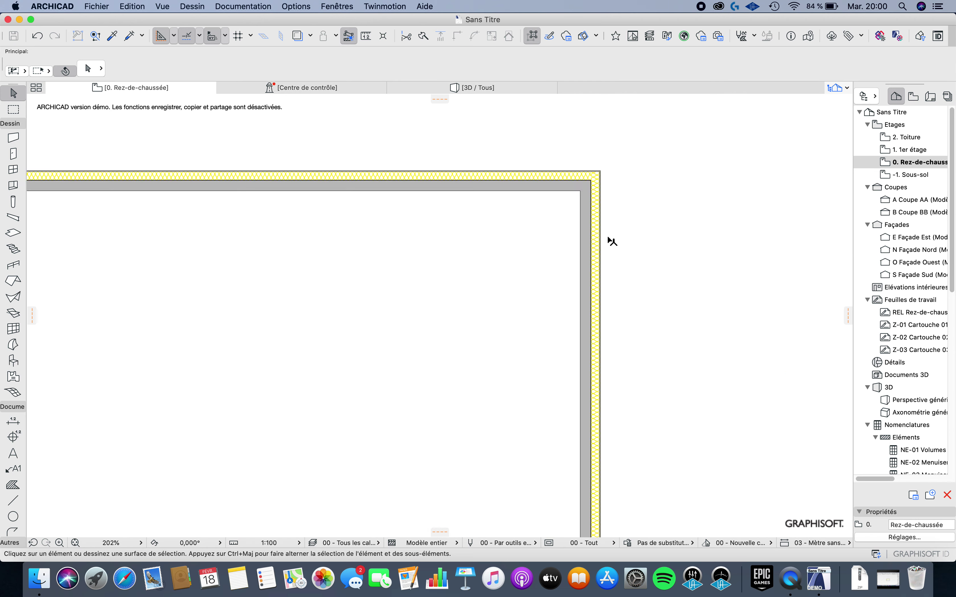
scroll(516, 295, "down", 15)
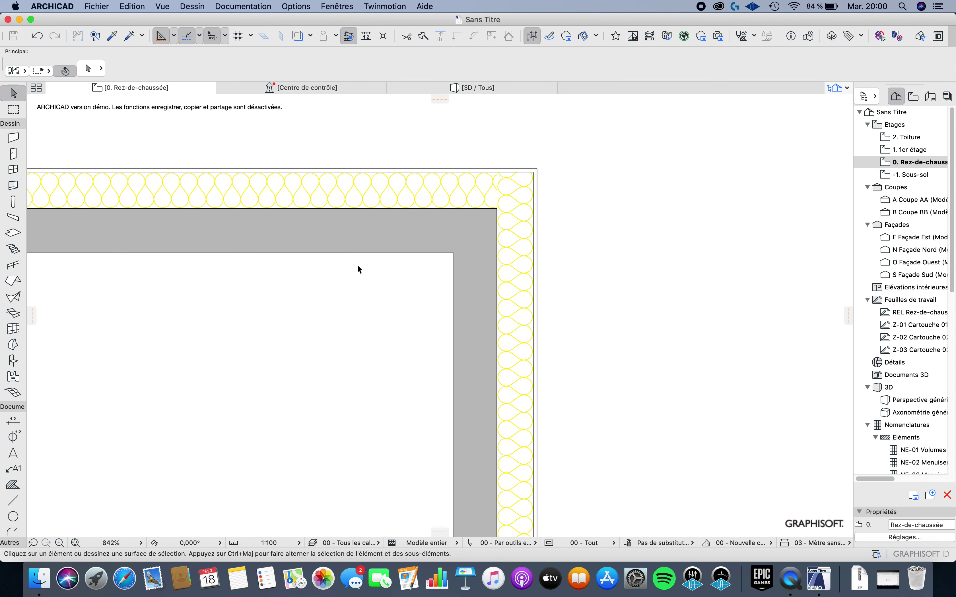
scroll(525, 328, "up", 18)
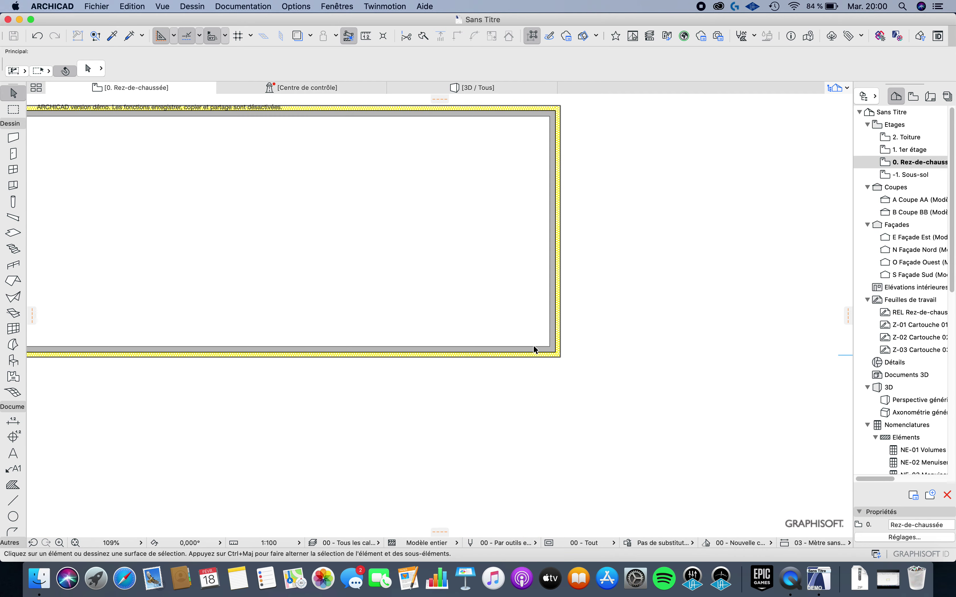
scroll(583, 361, "down", 15)
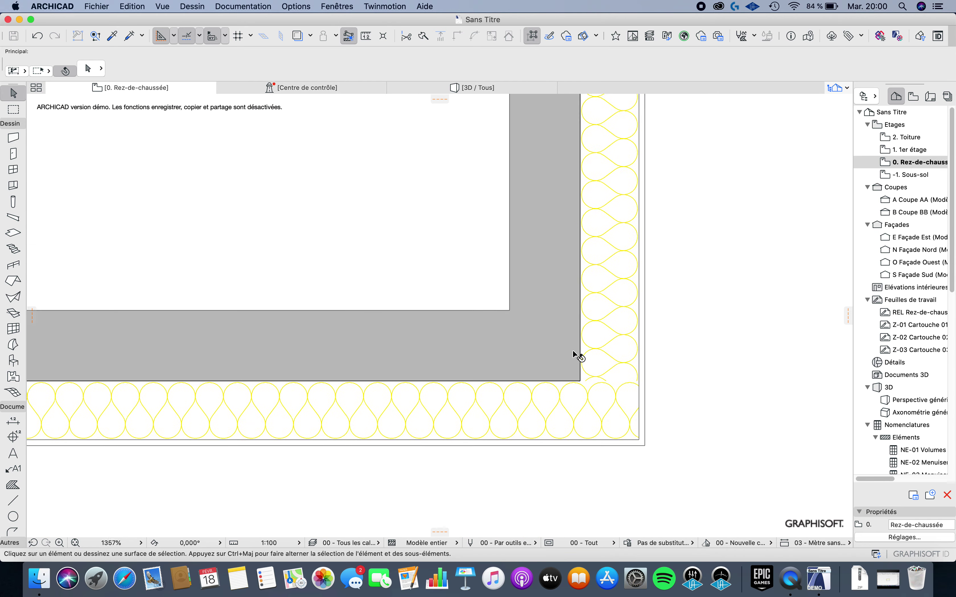
scroll(444, 278, "up", 9)
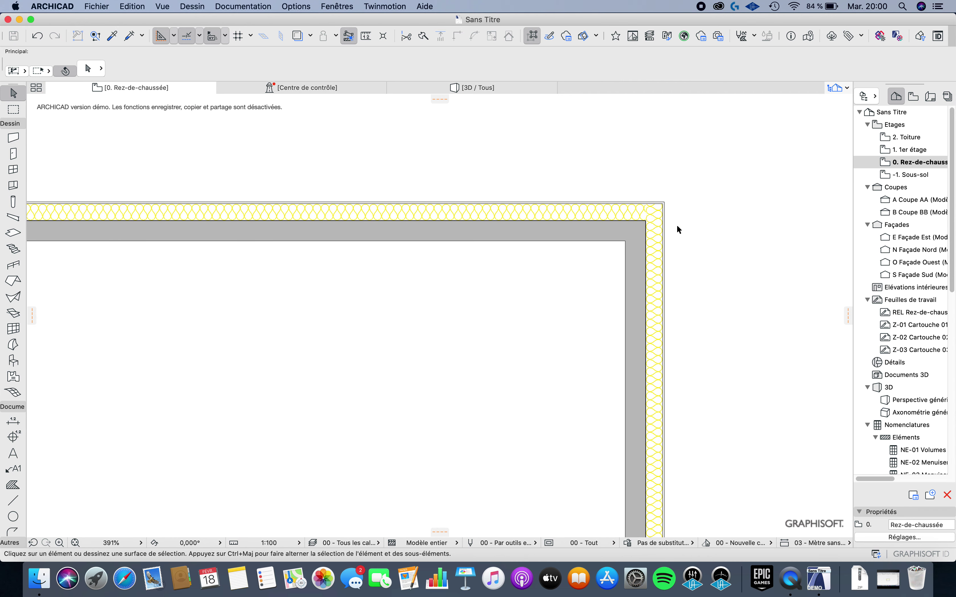
scroll(651, 230, "up", 5)
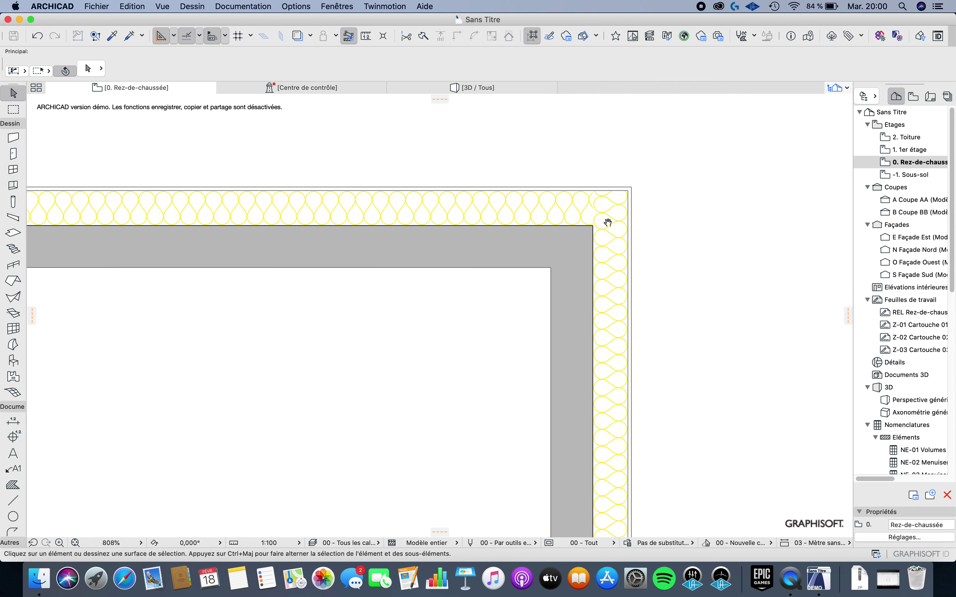
scroll(604, 223, "down", 13)
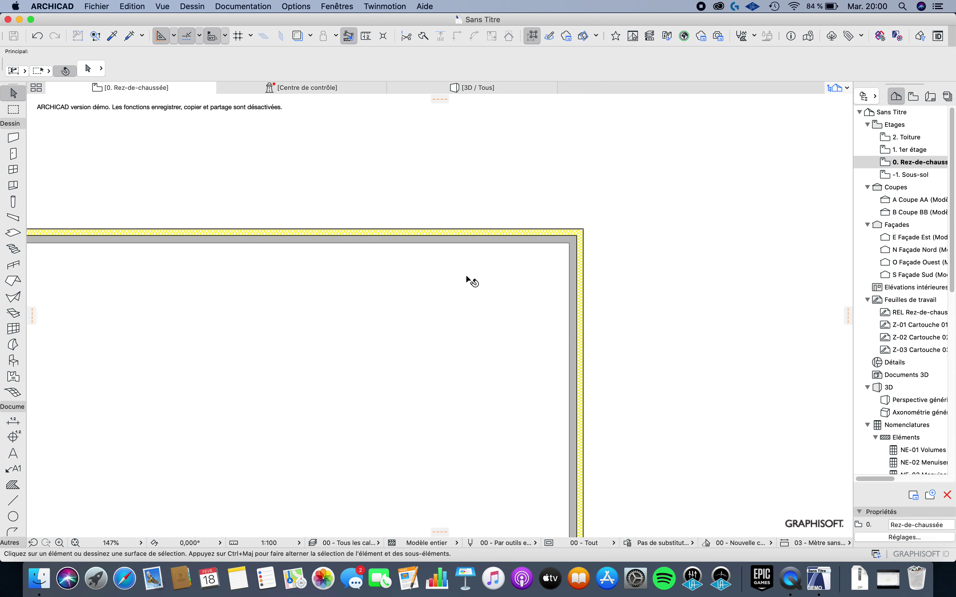
Step: Inspect the upper-left wall corner again, comparing how the render, insulation and concrete layers read close up and from farther away
scroll(397, 283, "up", 14)
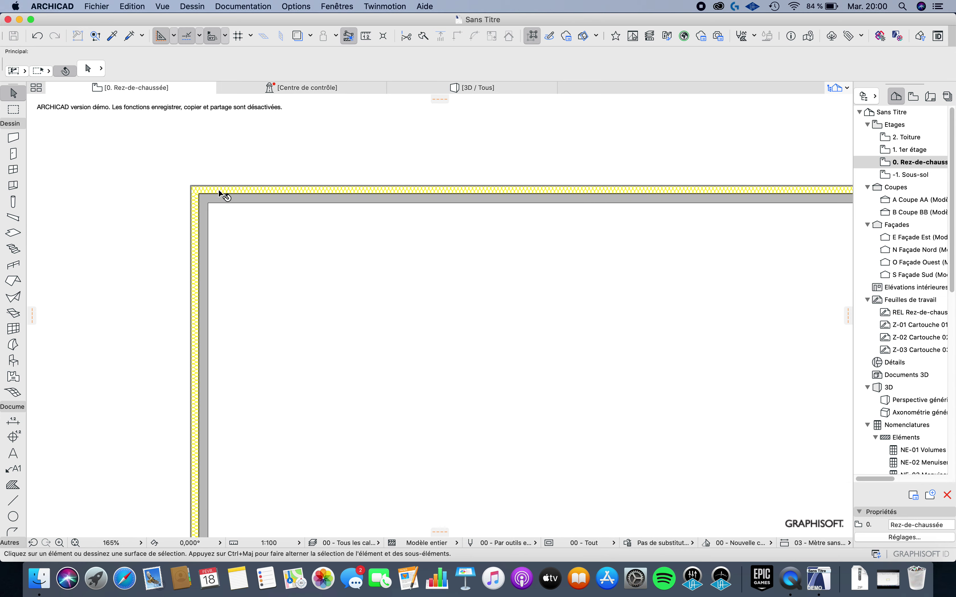
mouse_move(335, 282)
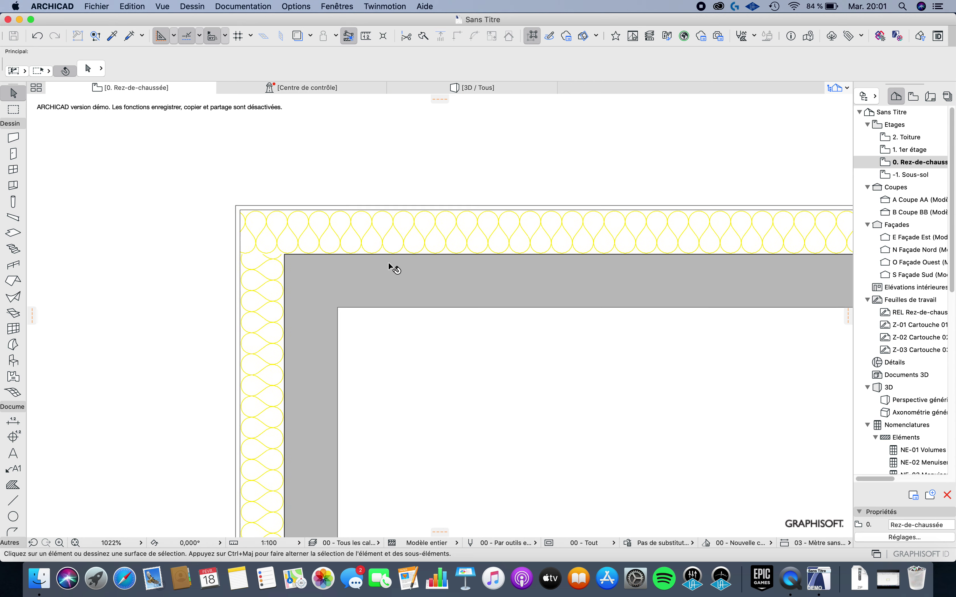
scroll(391, 269, "down", 5)
scroll(406, 296, "up", 5)
scroll(451, 208, "down", 6)
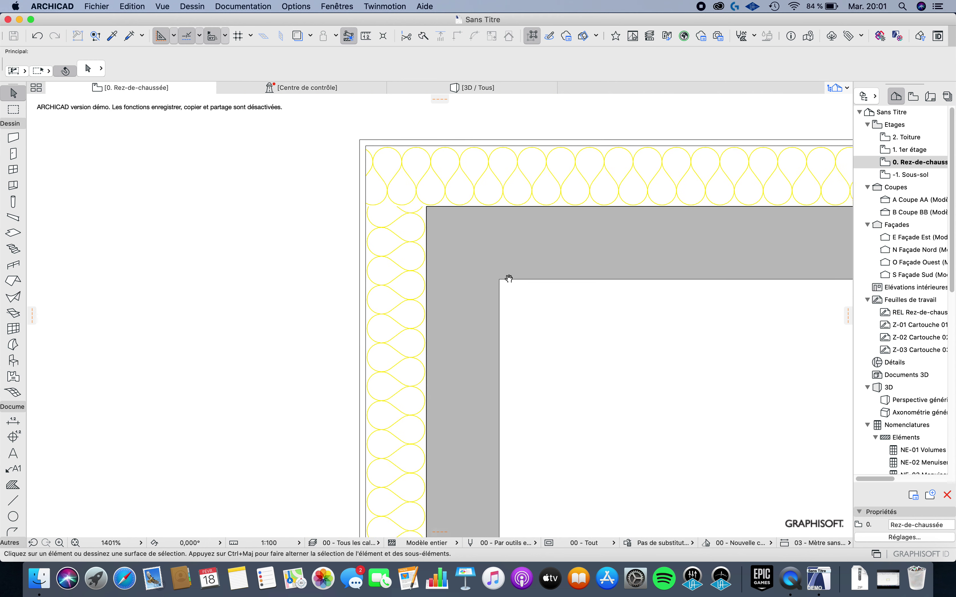
scroll(415, 273, "right", 5)
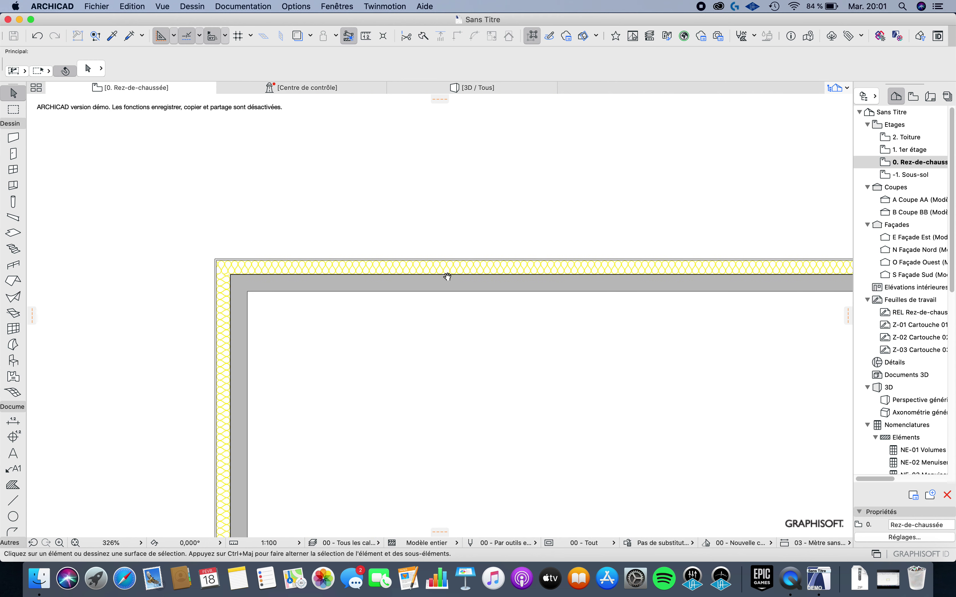
middle_click_drag(444, 273, 486, 275)
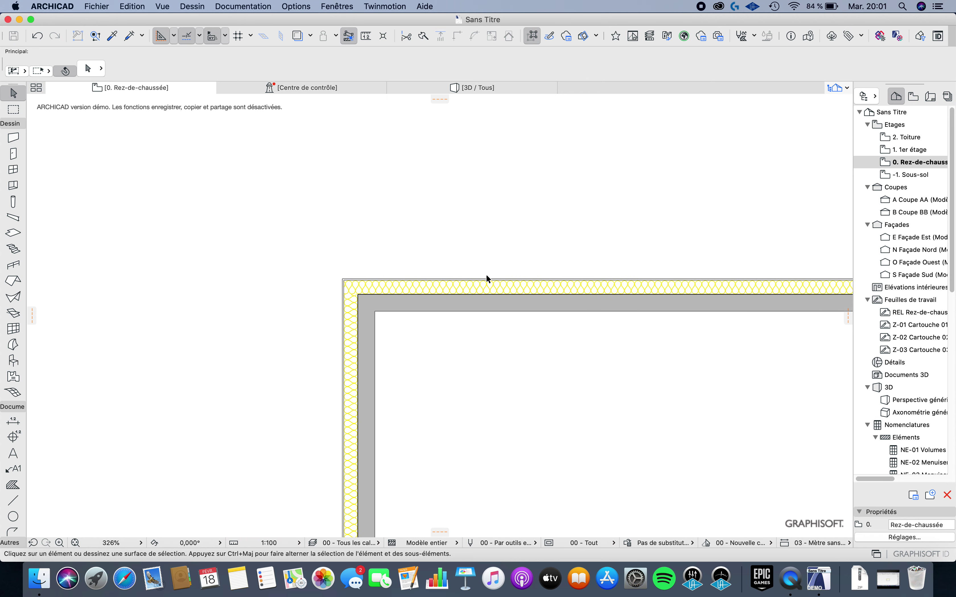